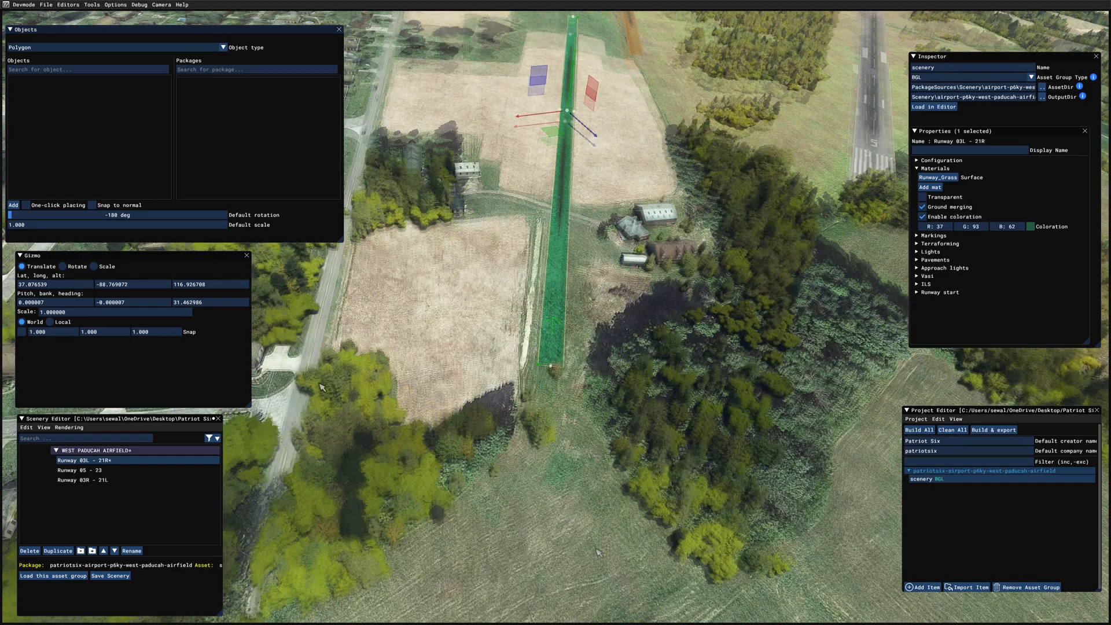
# - Draw a polygon over the ground just beyond the near end of Runway 03L - 21R and bring up its properties
pyautogui.click(13, 205)
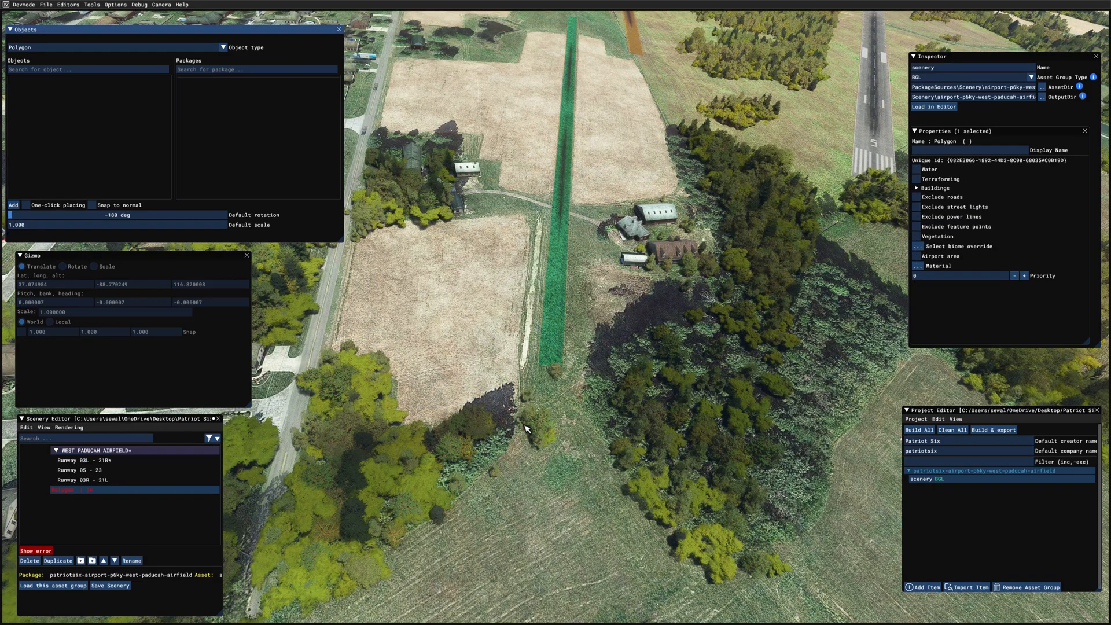
pyautogui.click(577, 418)
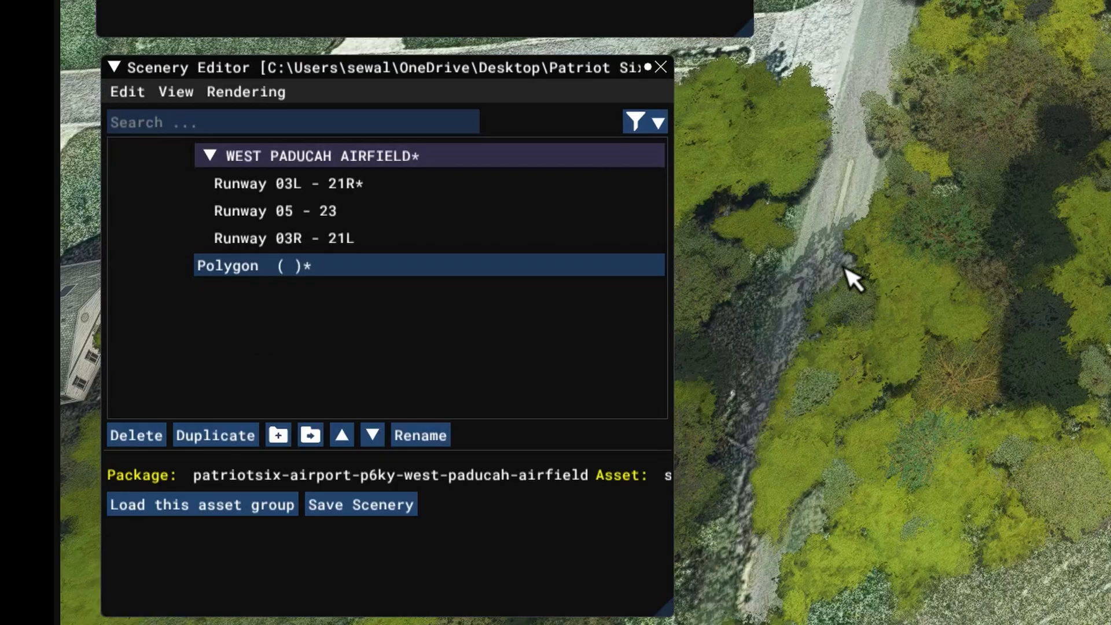
pyautogui.click(184, 97)
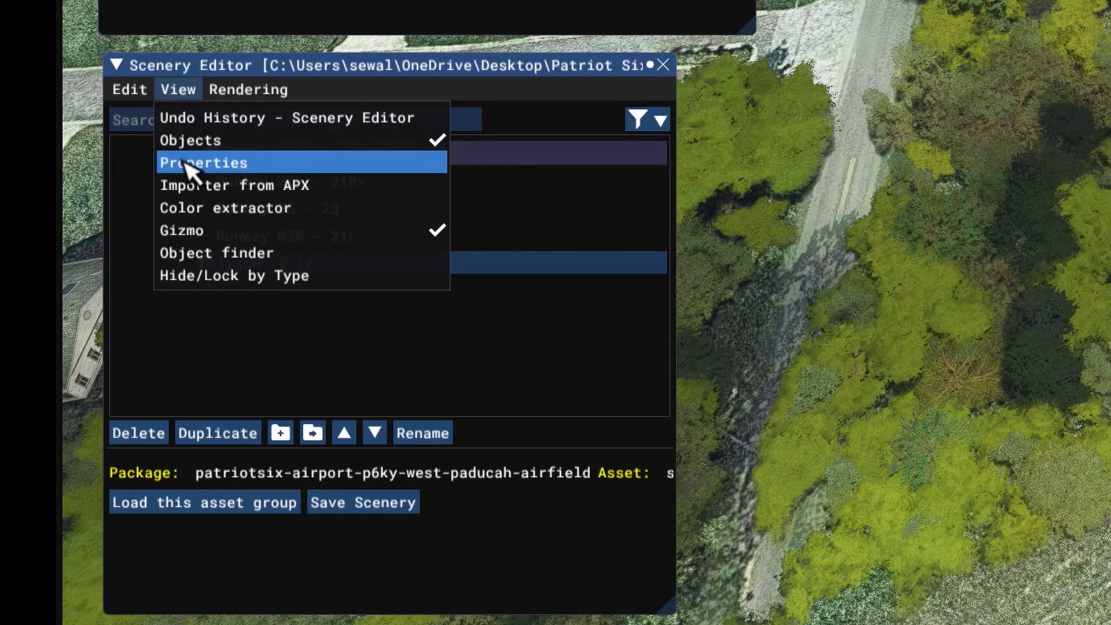
pyautogui.click(184, 166)
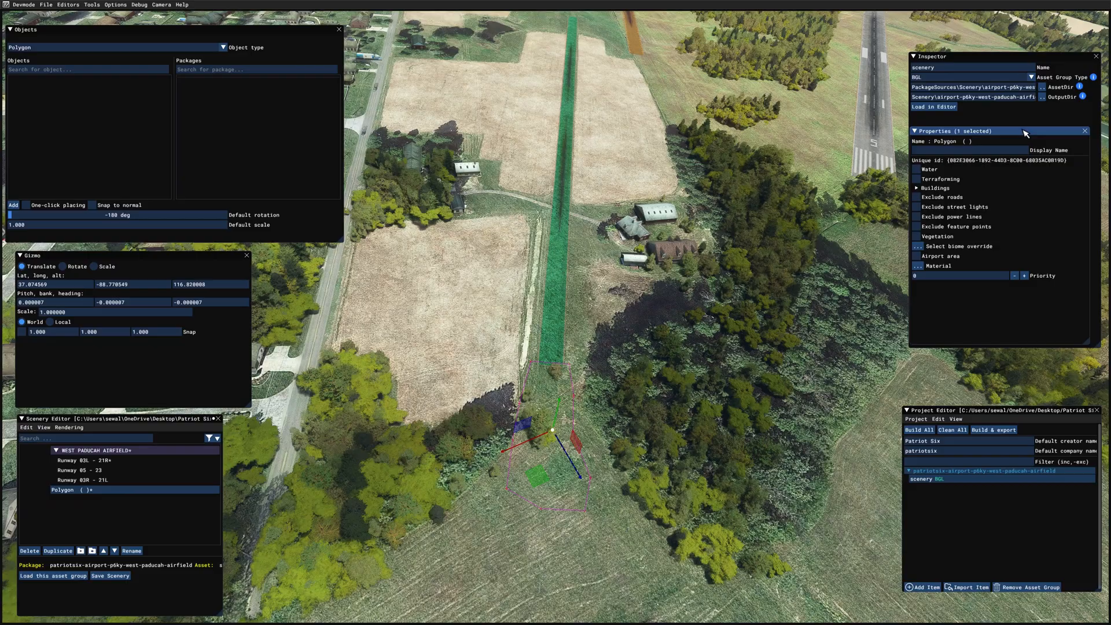
pyautogui.moveTo(1026, 133)
pyautogui.mouseDown()
pyautogui.moveTo(996, 126)
pyautogui.moveTo(1027, 128)
pyautogui.mouseUp()
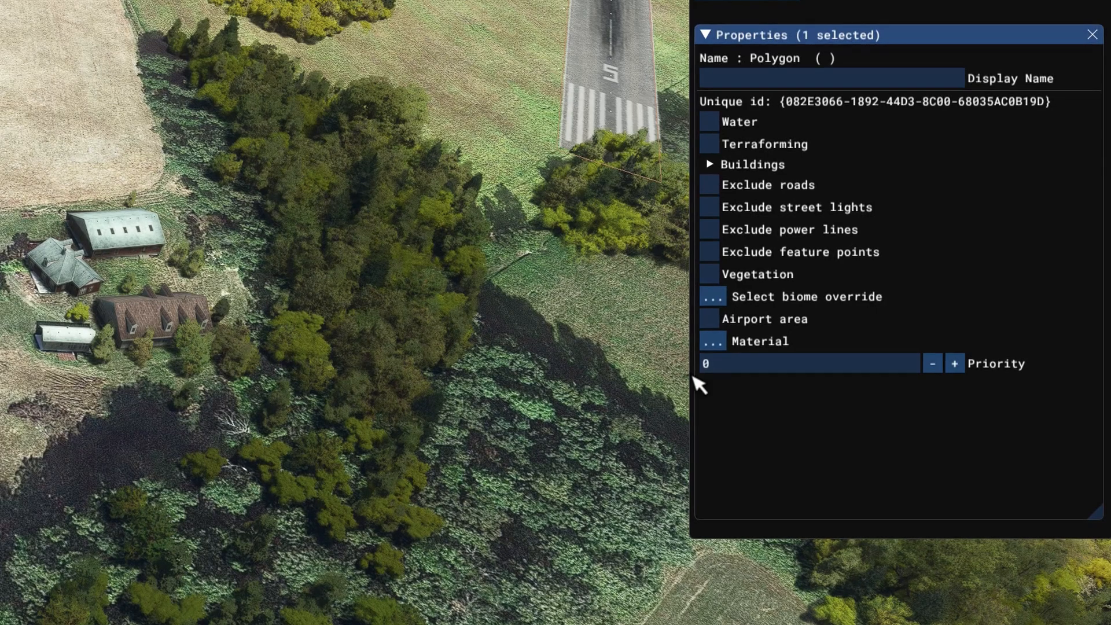
# - Enable vegetation control on the polygon, set its vegetation scale to 0.000, and deselect it
pyautogui.click(710, 275)
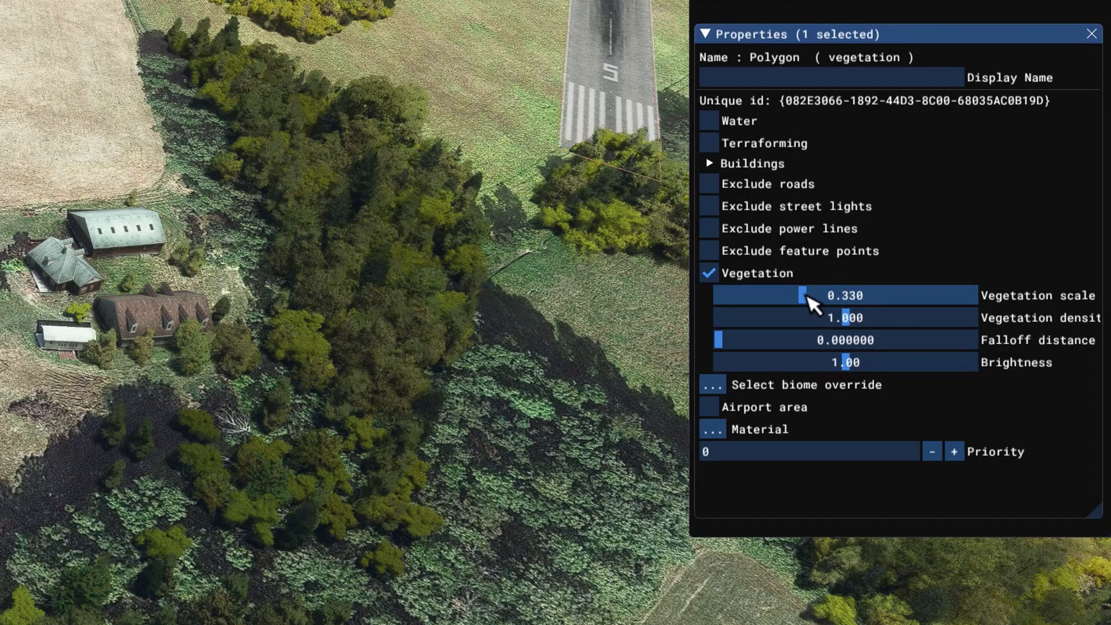
pyautogui.moveTo(804, 296); pyautogui.dragTo(692, 297)
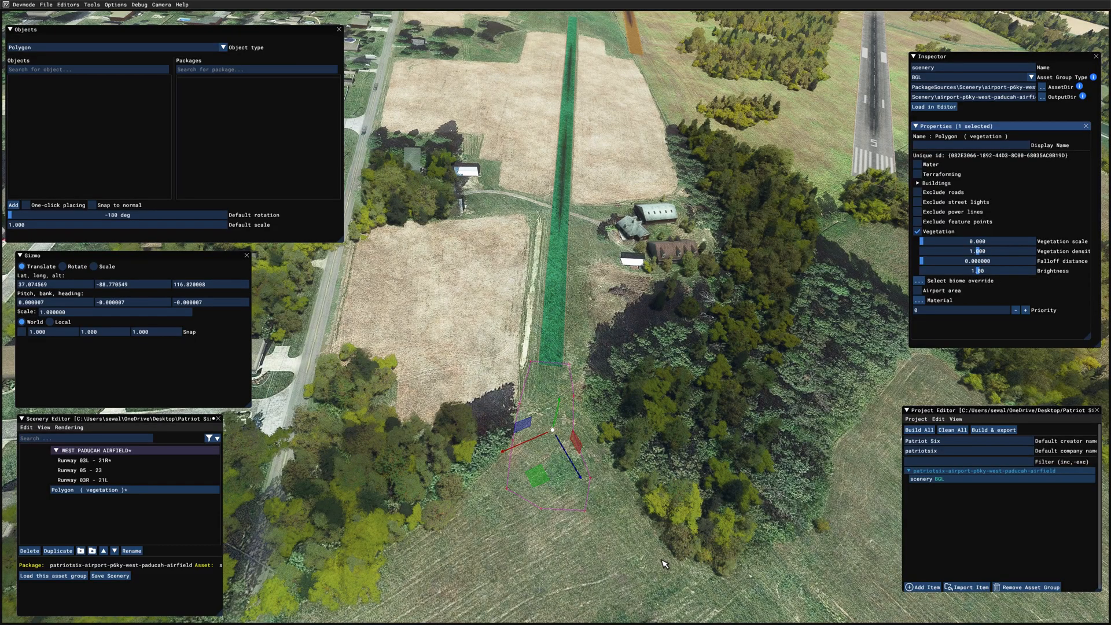
pyautogui.click(652, 561)
# - Draw a second, rounded polygon on the ground directly off the near end of the grass runway
pyautogui.press('w')
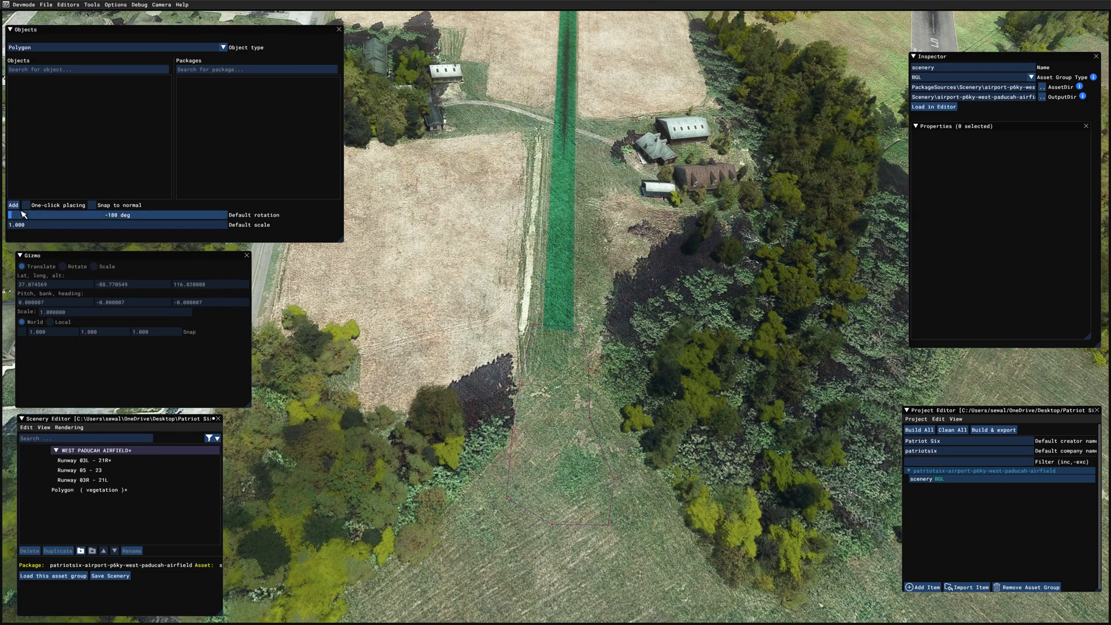
pyautogui.click(547, 341)
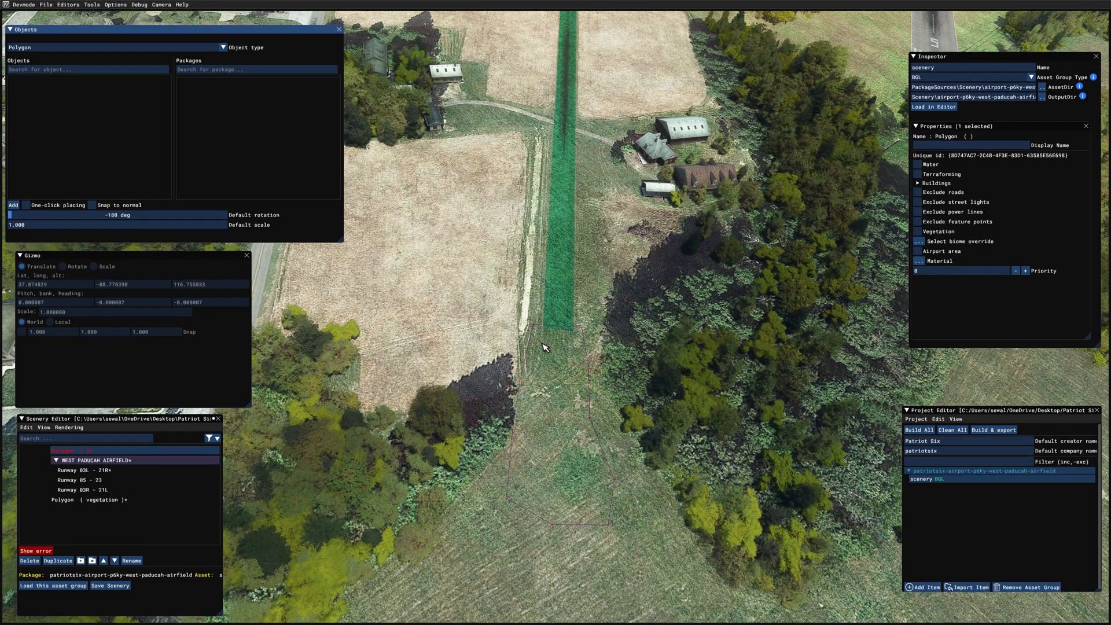
pyautogui.click(518, 373)
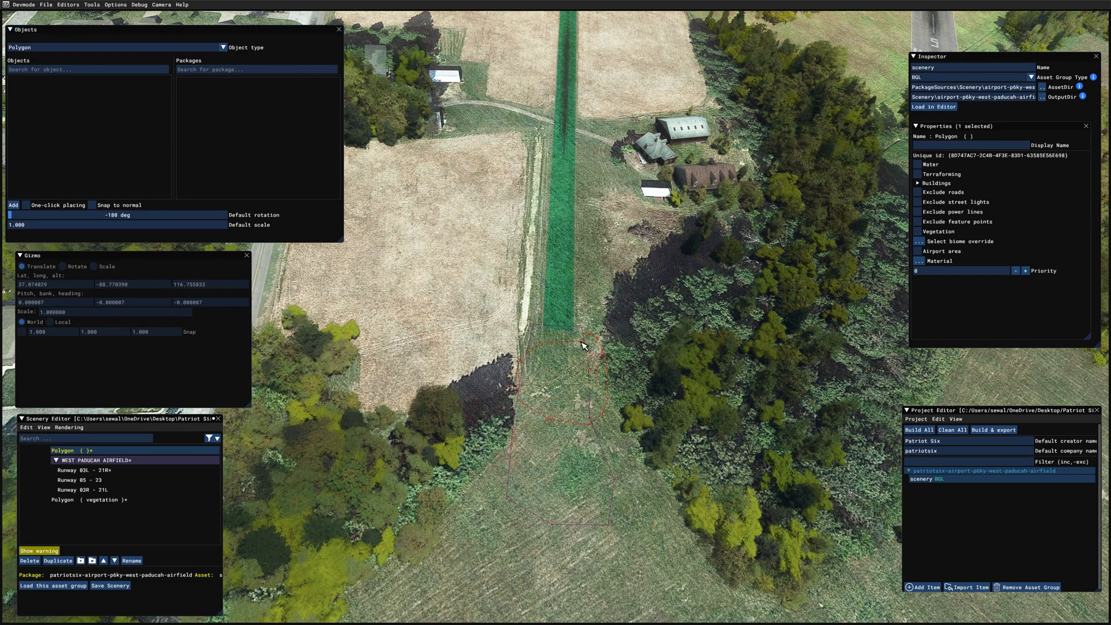
pyautogui.click(554, 371)
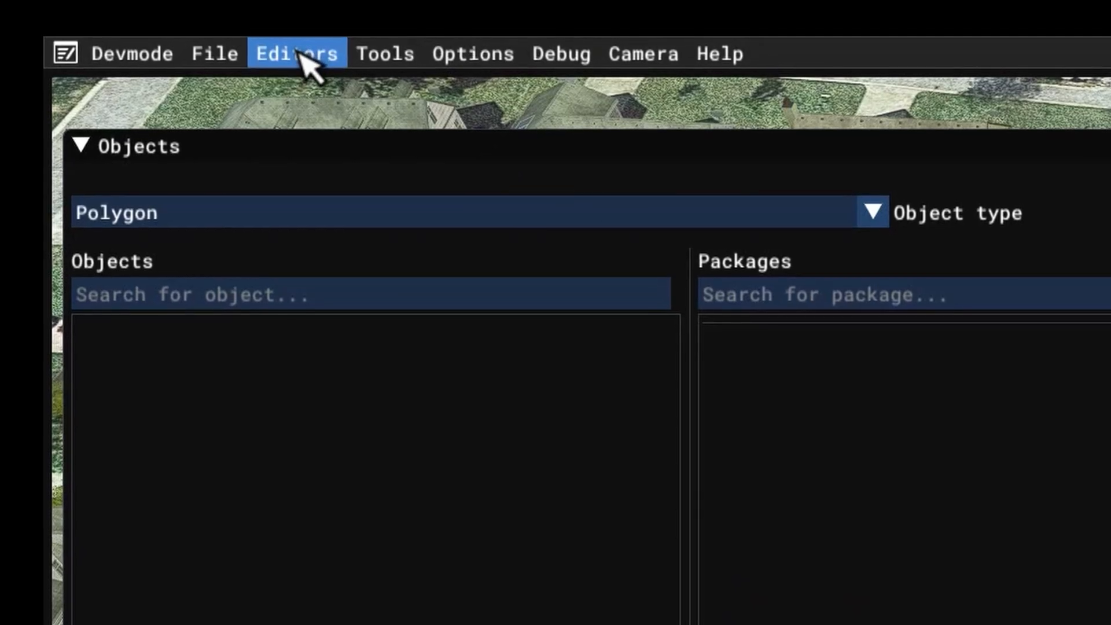
# - Open the Material Editor and list the materials tagged Asobo_Ground down to the grass entries
pyautogui.click(71, 7)
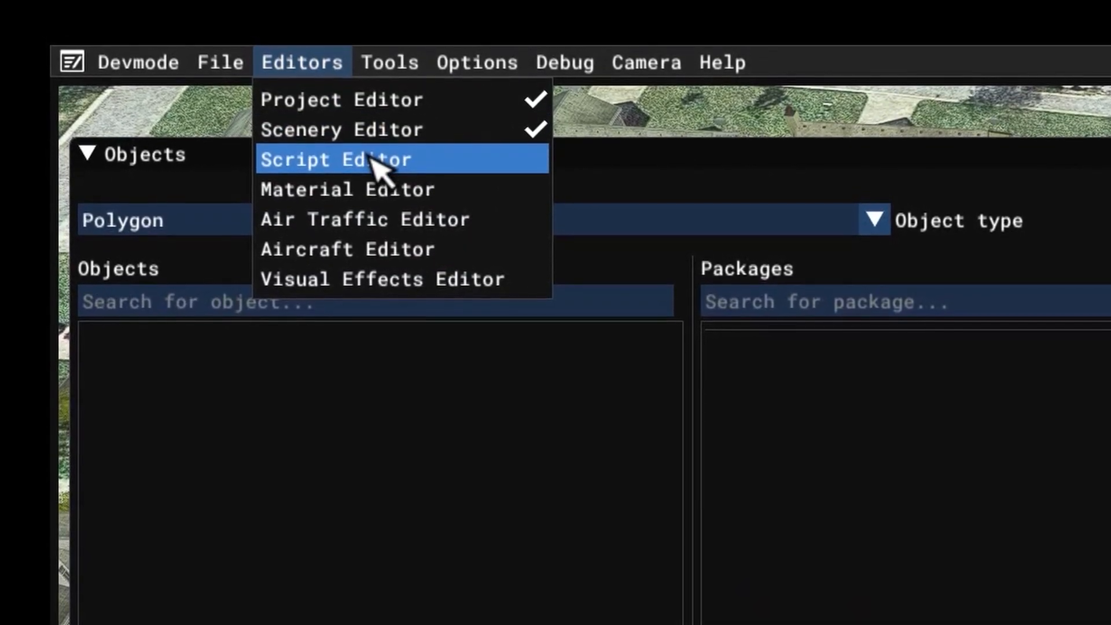
pyautogui.click(418, 194)
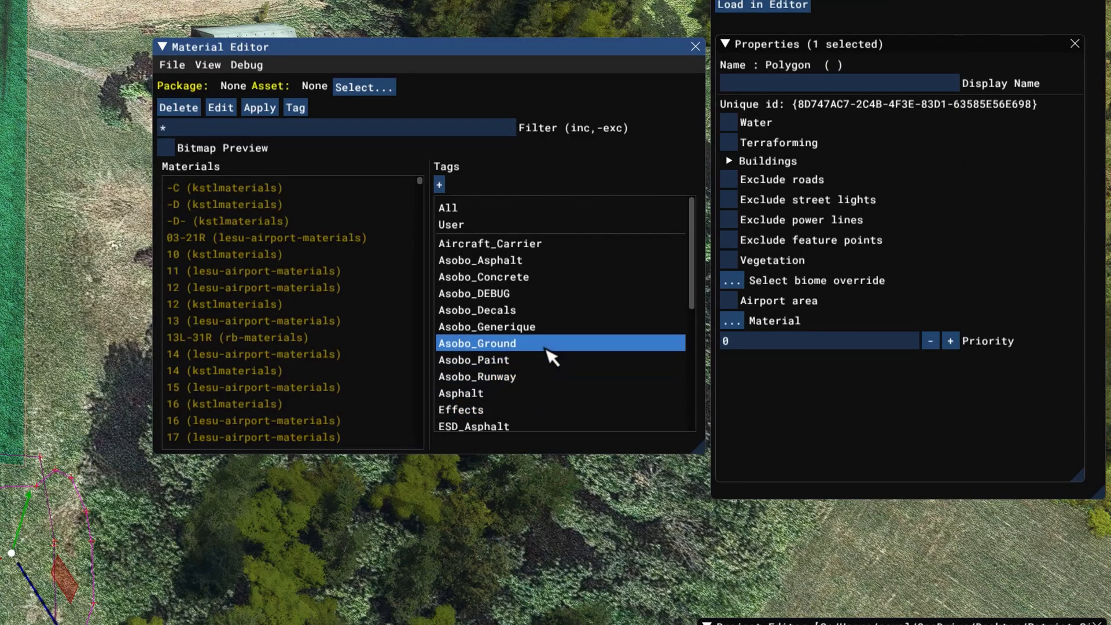
pyautogui.click(544, 344)
pyautogui.scroll(-1, 422, 292)
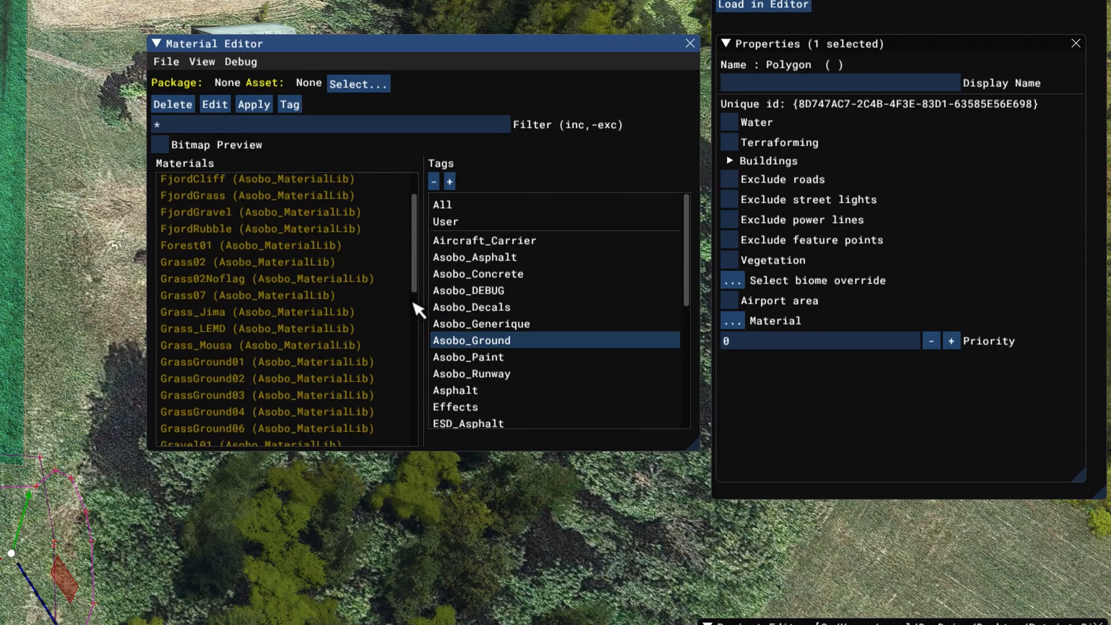
# - Assign the Grass02 material from Asobo_MaterialLib to the new polygon at the runway end
pyautogui.click(238, 266)
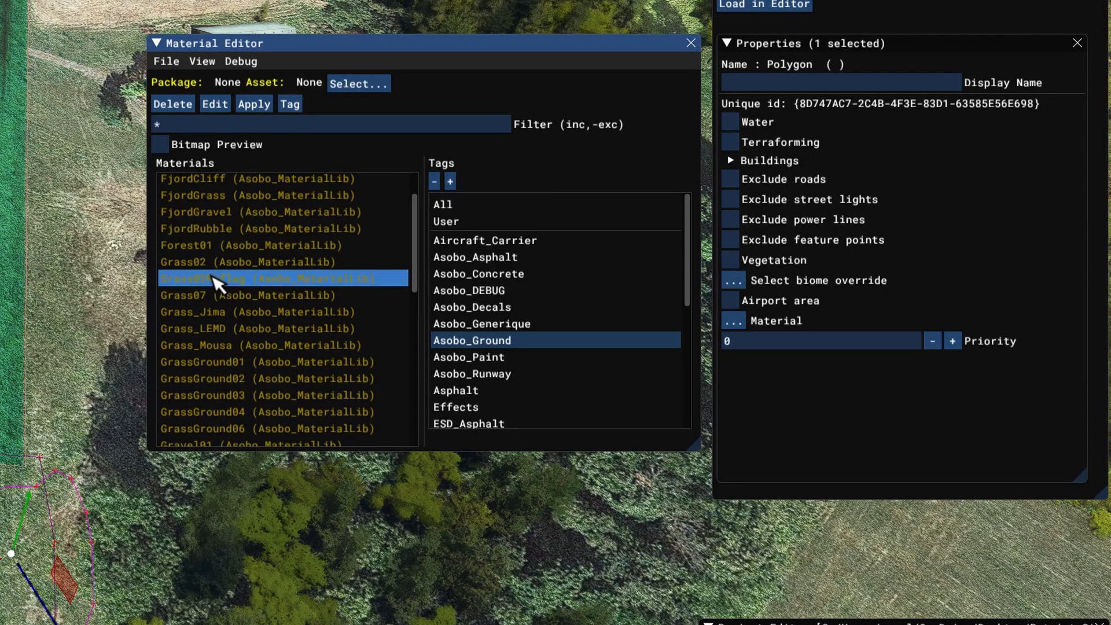
pyautogui.click(235, 313)
pyautogui.click(235, 264)
pyautogui.click(234, 313)
pyautogui.click(220, 265)
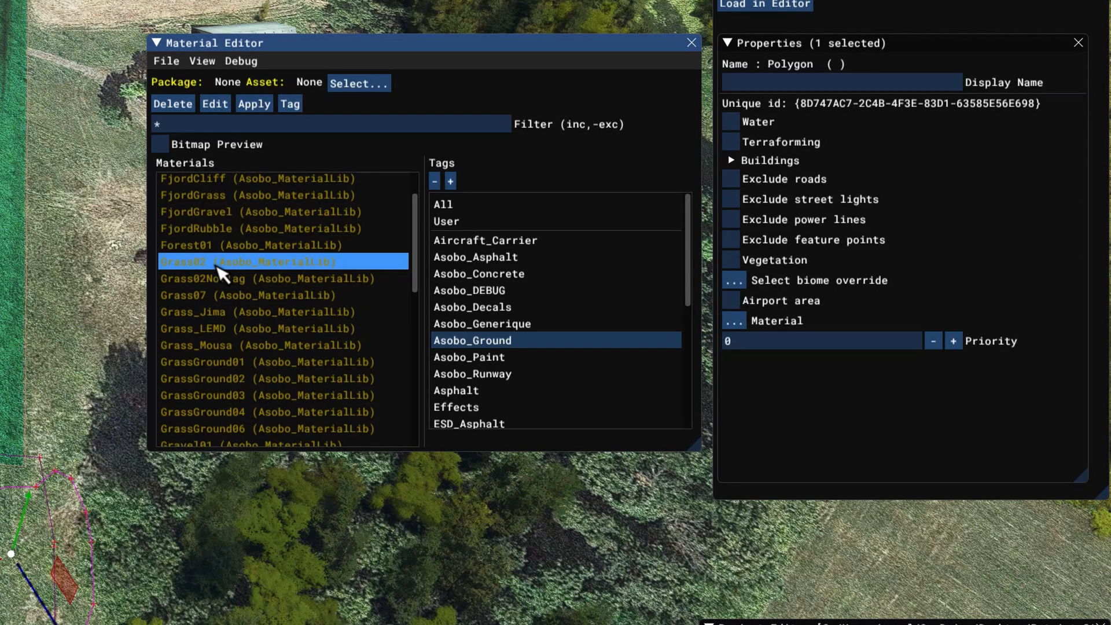
pyautogui.moveTo(217, 266); pyautogui.dragTo(735, 330)
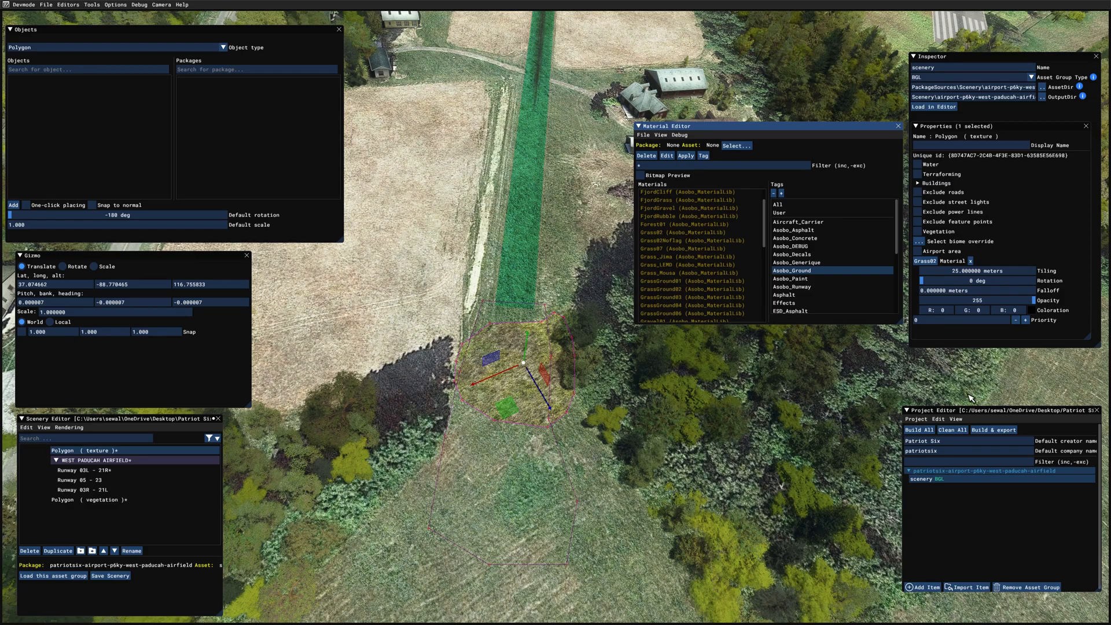
# - Set the Grass02 polygon's coloration to R 37, G 93, B 62 to match the runway
pyautogui.moveTo(1033, 310)
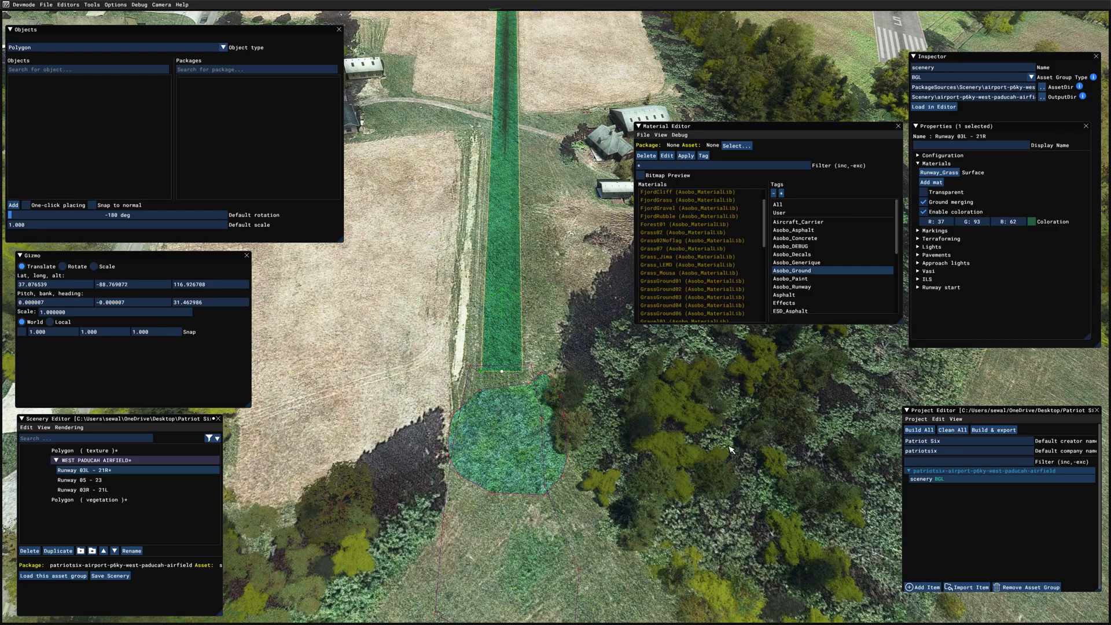
pyautogui.click(523, 463)
pyautogui.doubleClick(845, 327)
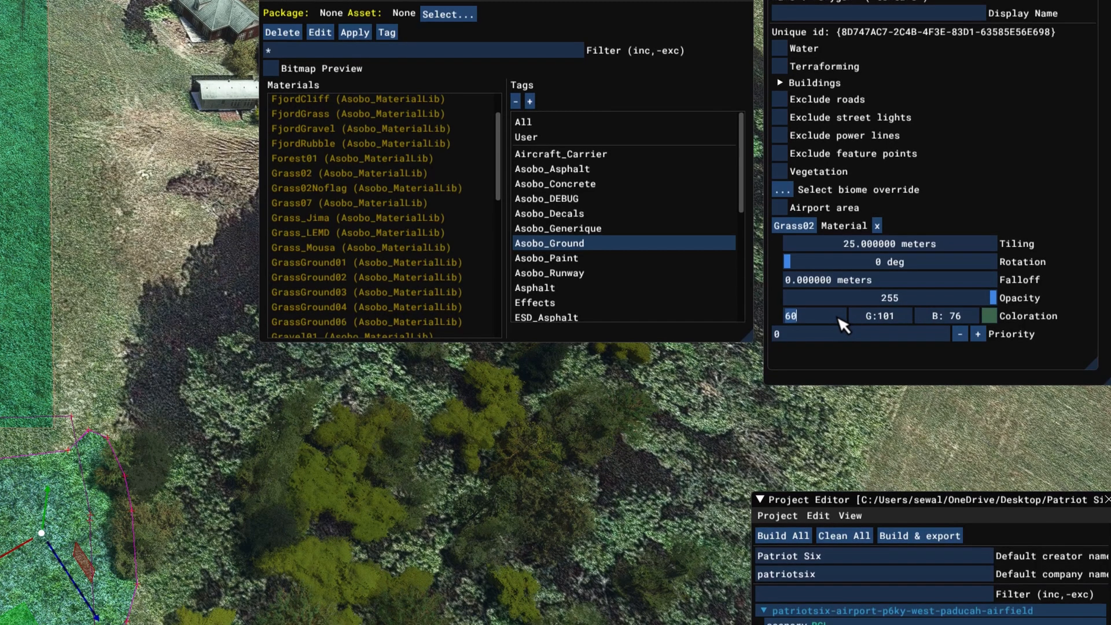
pyautogui.write('37')
pyautogui.press('Return')
pyautogui.doubleClick(908, 317)
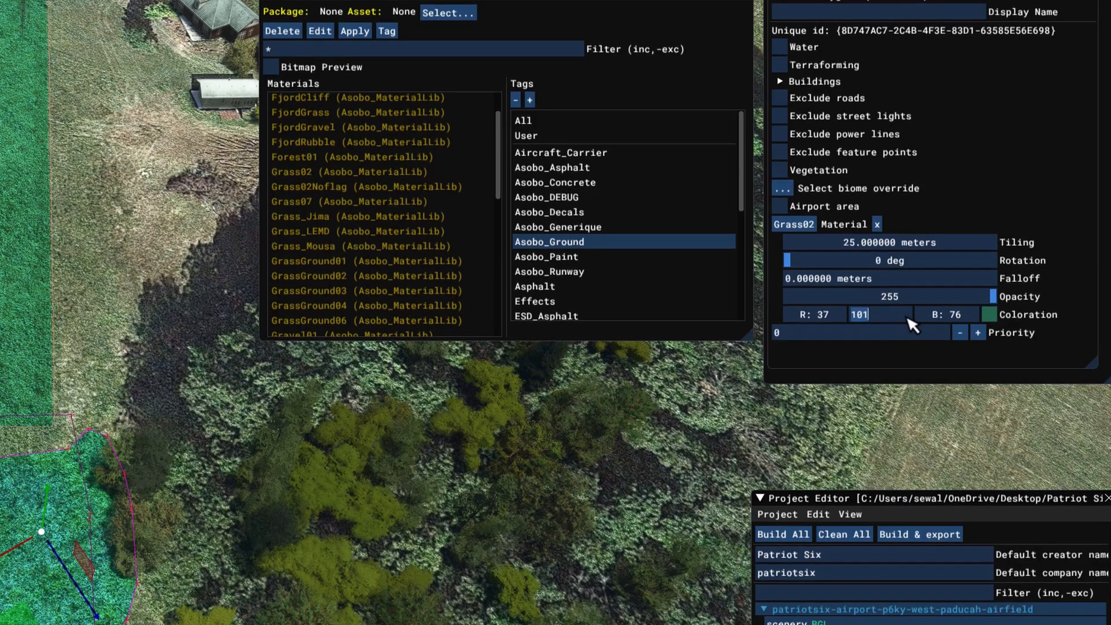
pyautogui.write('97')
pyautogui.press('Tab')
pyautogui.write('62')
pyautogui.press('Return')
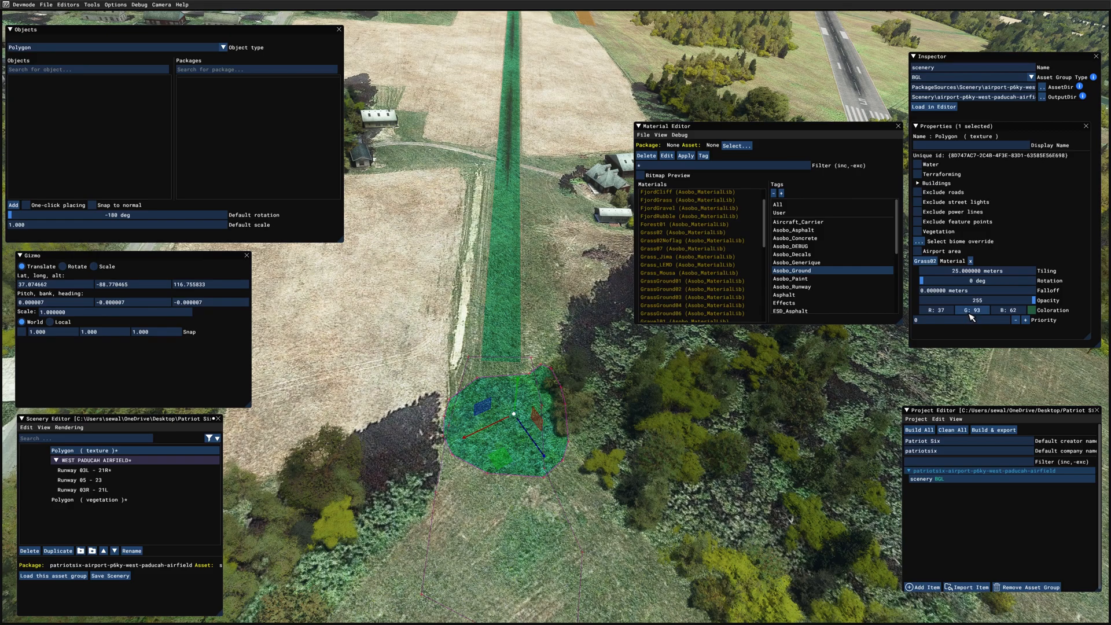
# - Set the Grass02 polygon's material falloff to 6 meters and deselect the polygon
pyautogui.moveTo(980, 292); pyautogui.dragTo(986, 289)
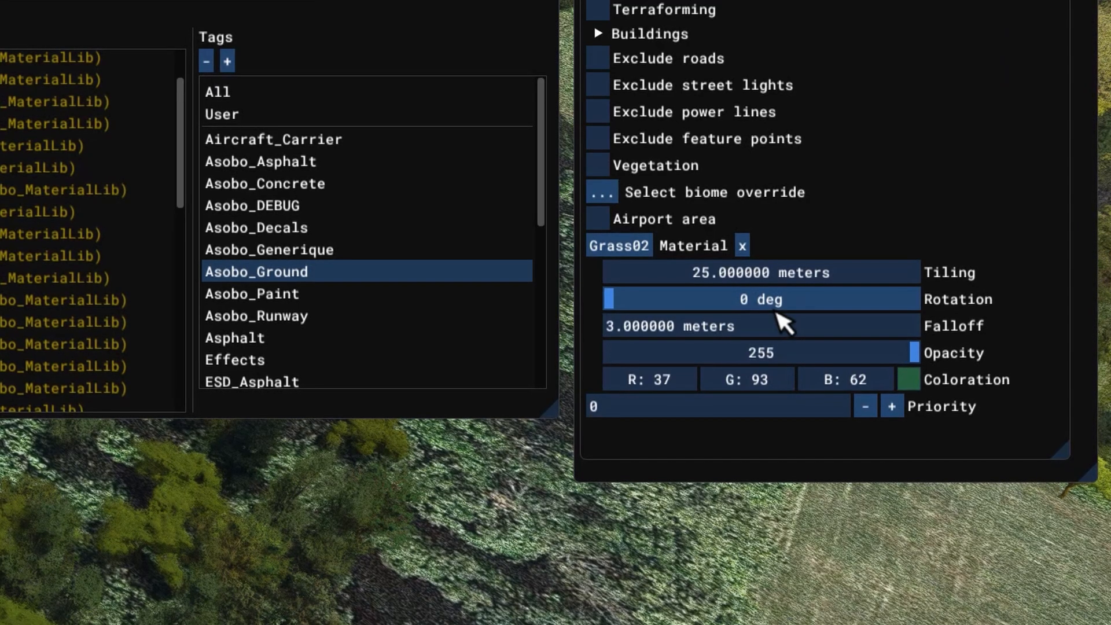
pyautogui.click(779, 316)
pyautogui.write('5')
pyautogui.write('6')
pyautogui.press('Return')
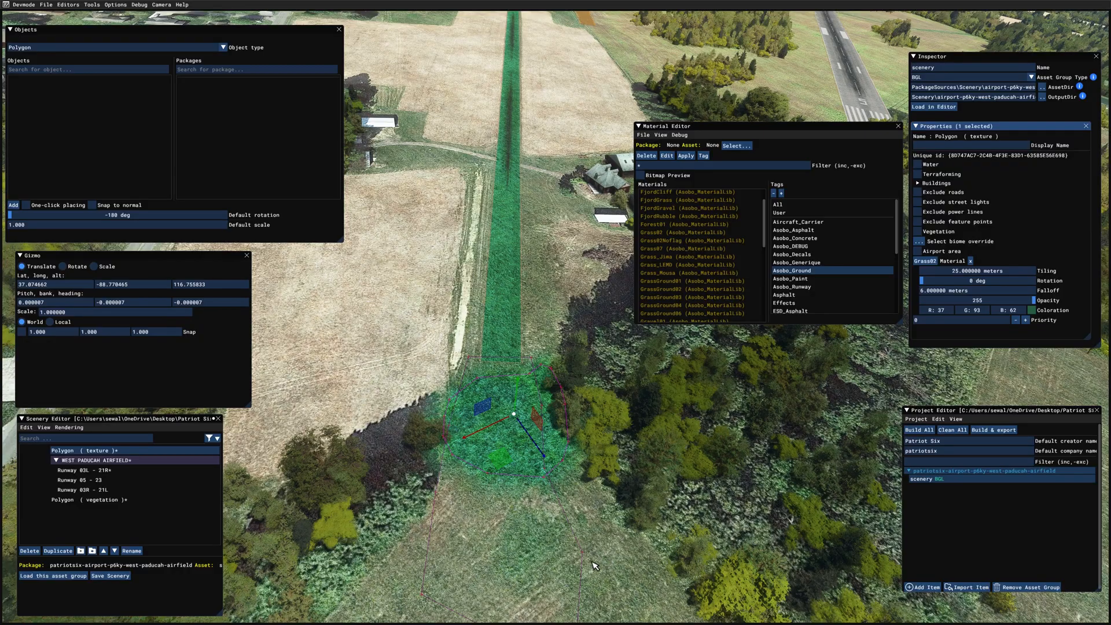
pyautogui.click(591, 563)
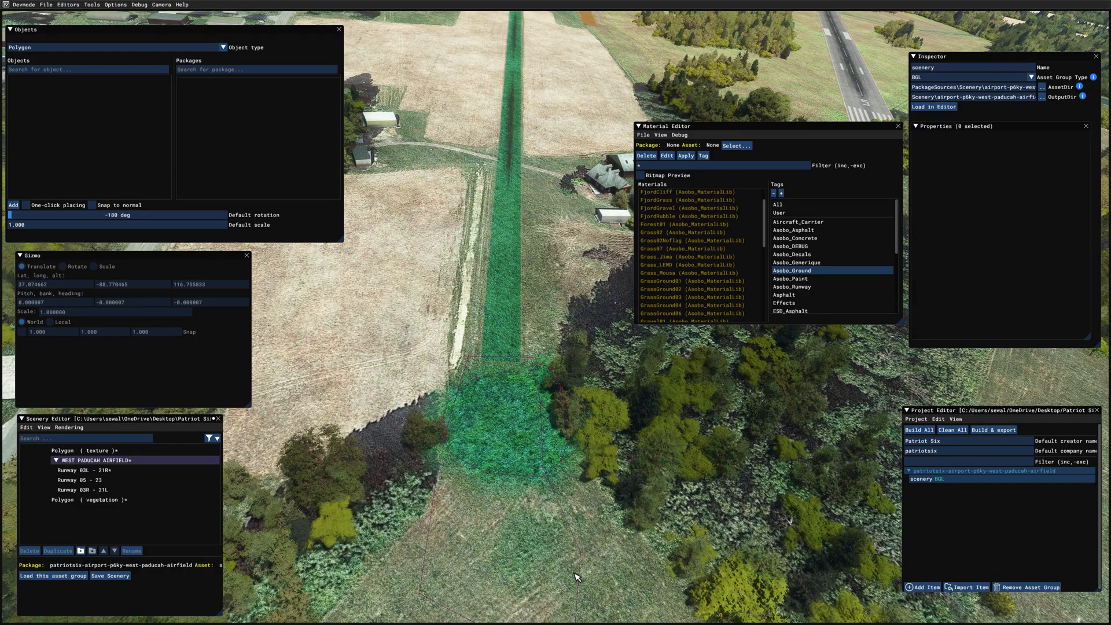
# - Select the grass texture polygon and move its upper vertex on the crop field side slightly inward
pyautogui.moveTo(574, 573); pyautogui.dragTo(579, 575, button='right')
pyautogui.click(581, 576)
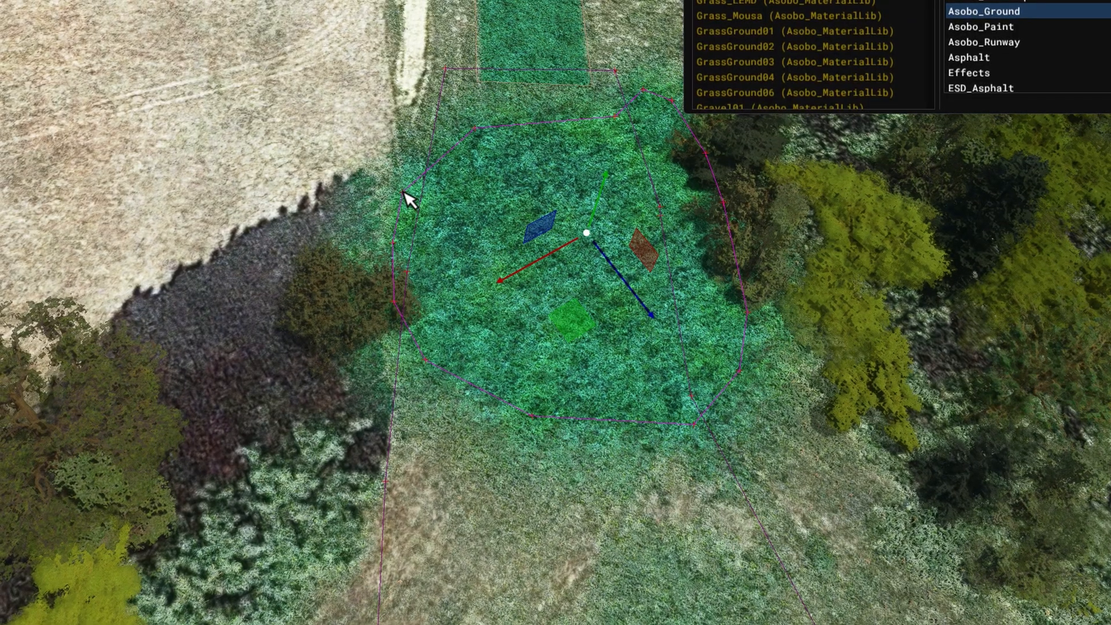
pyautogui.click(403, 192)
pyautogui.moveTo(371, 283); pyautogui.dragTo(394, 285)
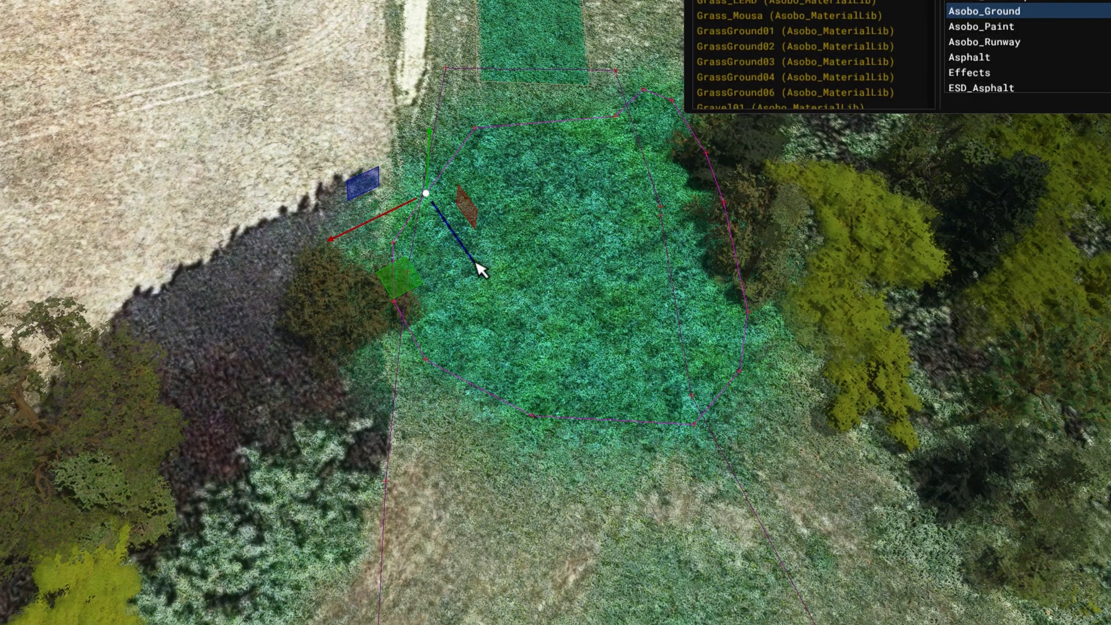
# - Move the grass polygon's two vertices nearest the runway up toward the runway end so the textures meet
pyautogui.press('w')
pyautogui.click(443, 256)
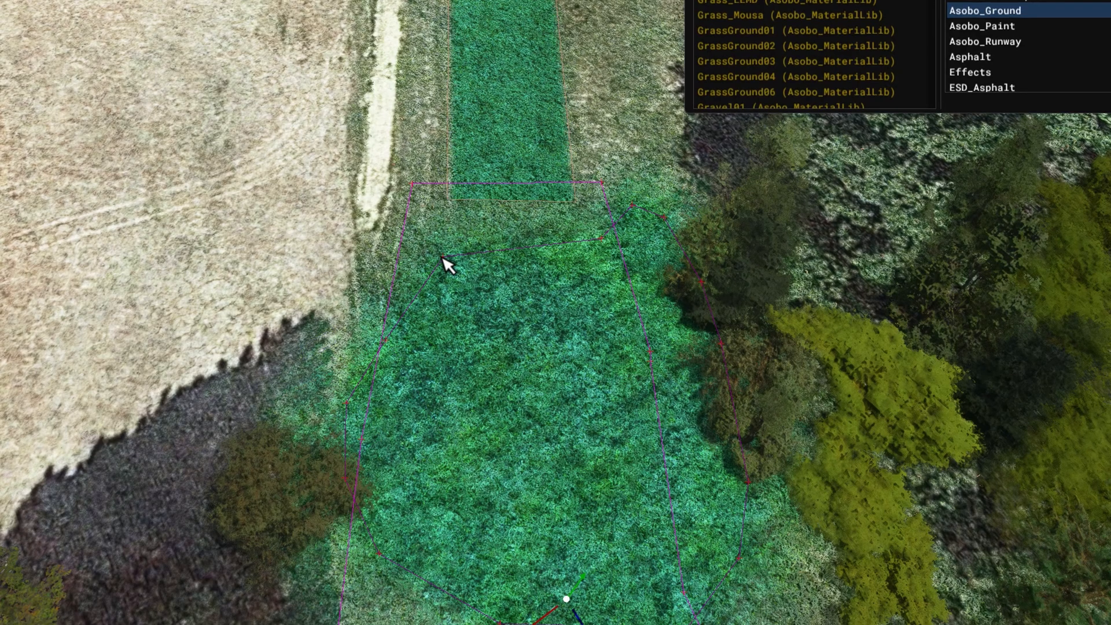
pyautogui.press('w')
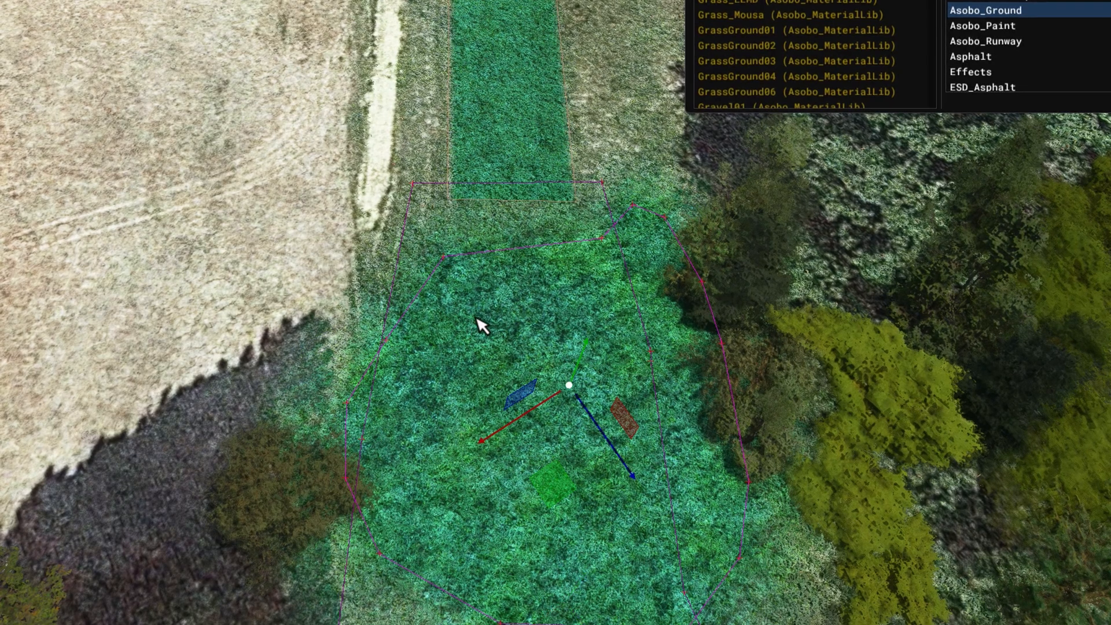
pyautogui.click(443, 257)
pyautogui.moveTo(432, 342); pyautogui.dragTo(424, 306)
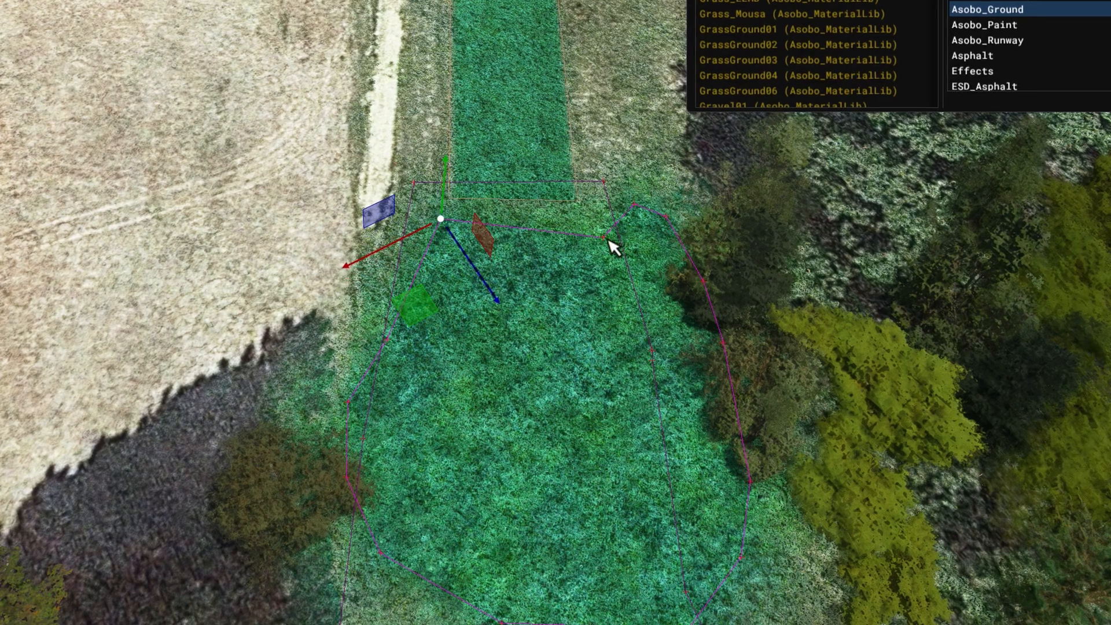
pyautogui.click(603, 237)
pyautogui.moveTo(585, 318); pyautogui.dragTo(586, 284)
pyautogui.click(441, 220)
pyautogui.moveTo(417, 303); pyautogui.dragTo(410, 295)
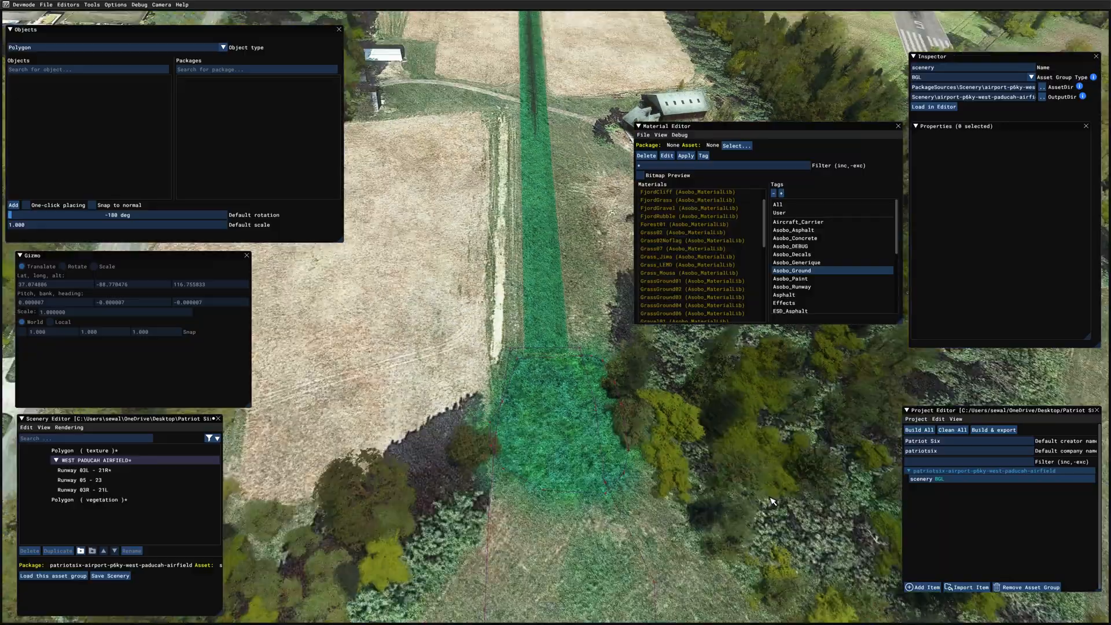
# - Draw a polygon around the tree line between the crop field and the mowed lot, running from the grass patch toward the road
pyautogui.scroll(-5, 772, 501)
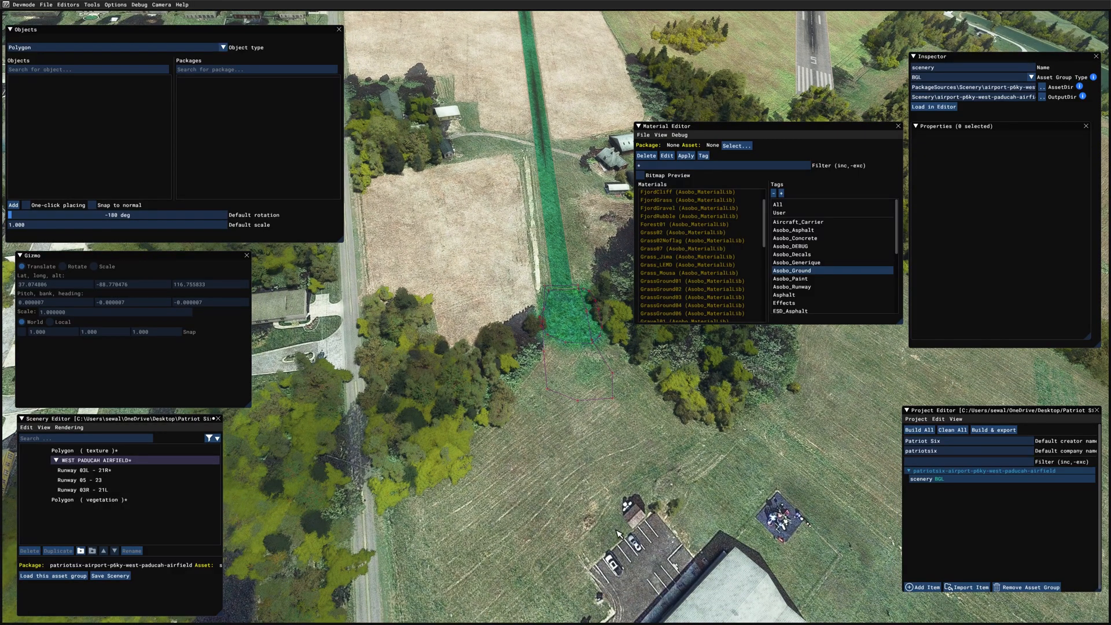
pyautogui.moveTo(619, 534); pyautogui.dragTo(641, 527, button='middle')
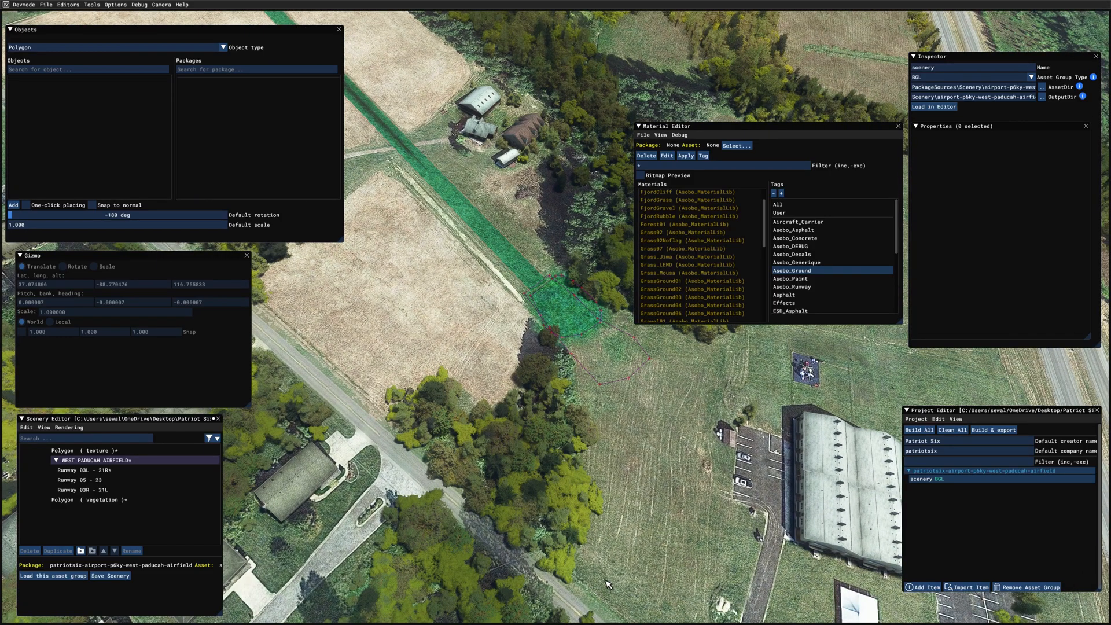
pyautogui.moveTo(606, 574); pyautogui.dragTo(559, 490, button='middle')
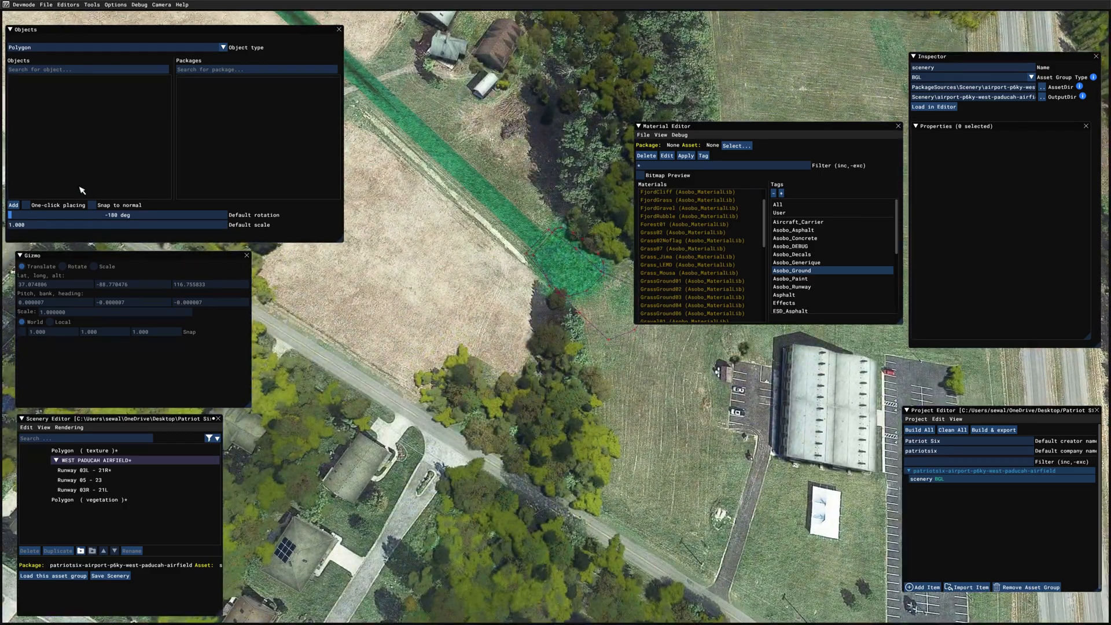
pyautogui.click(13, 205)
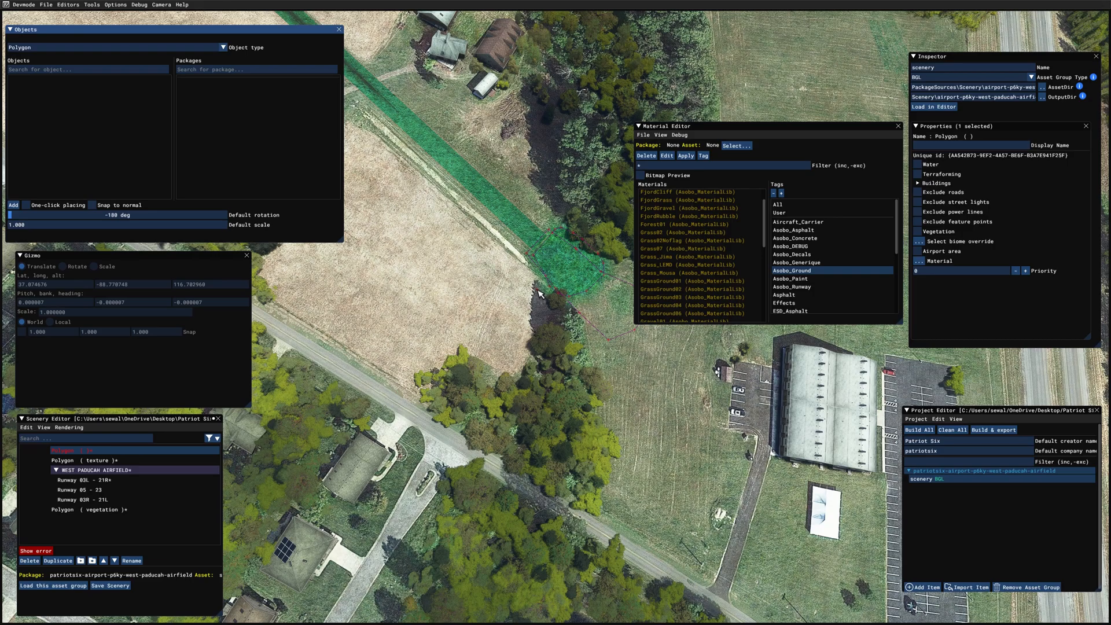
pyautogui.click(539, 293)
pyautogui.click(530, 388)
pyautogui.click(536, 335)
pyautogui.click(537, 290)
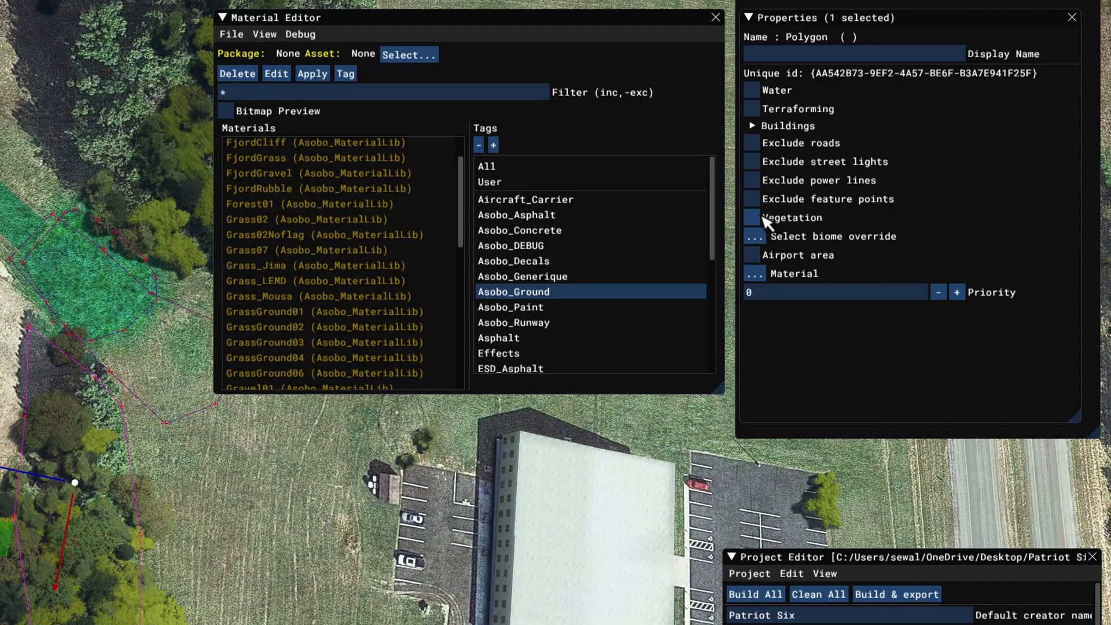
# - Enable vegetation on the tree line polygon, set its vegetation scale to 0.178 and density to 0.706, and deselect it
pyautogui.click(753, 218)
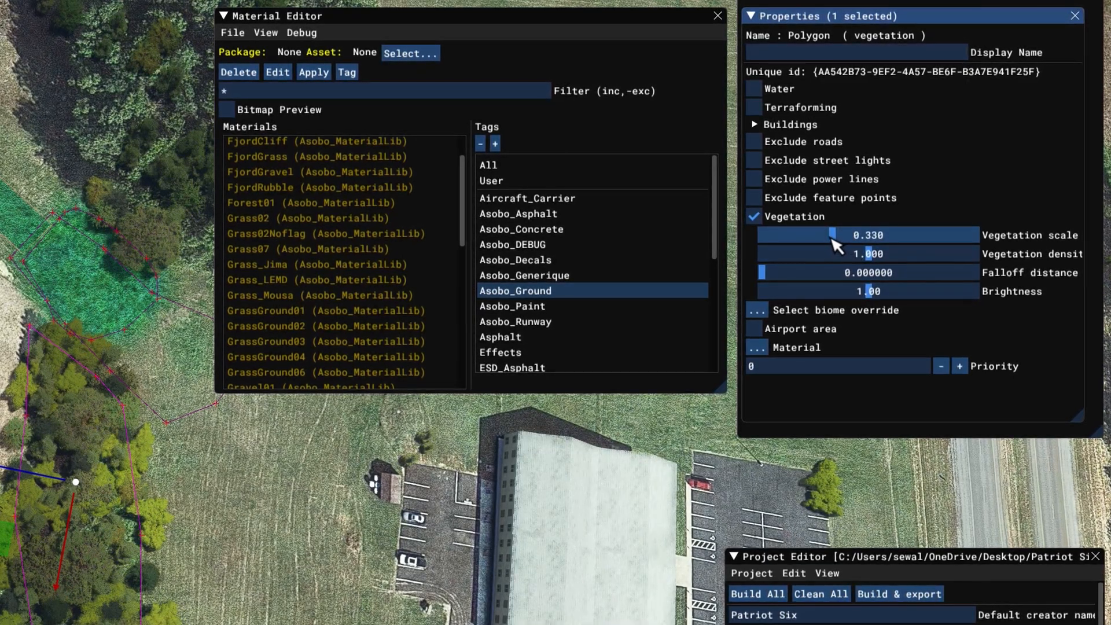
pyautogui.moveTo(832, 237); pyautogui.dragTo(821, 239)
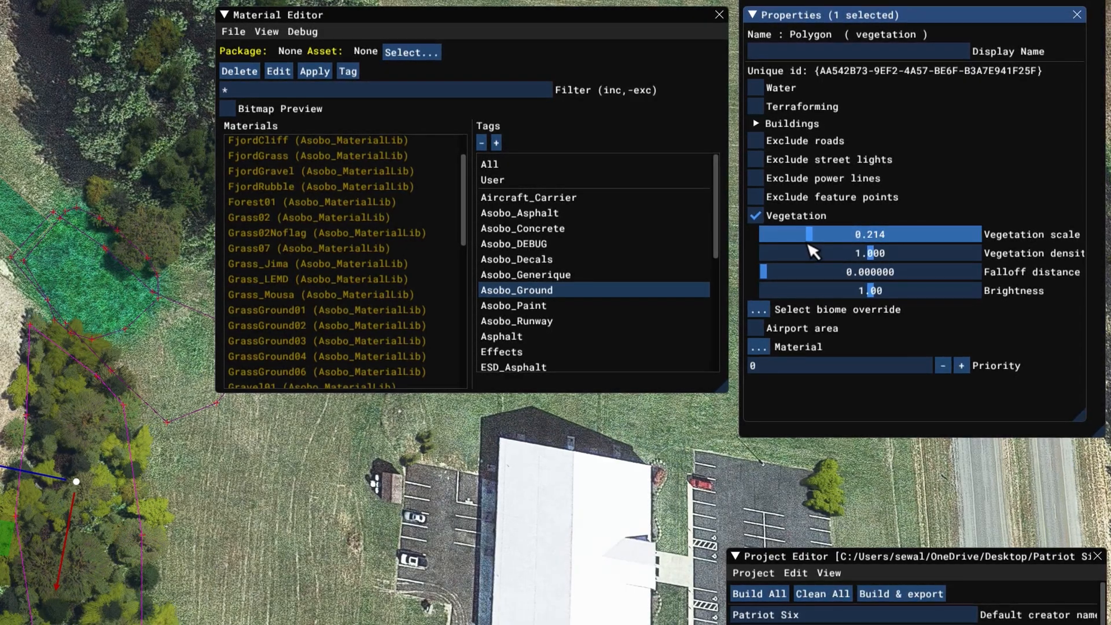
pyautogui.moveTo(807, 253); pyautogui.dragTo(806, 254)
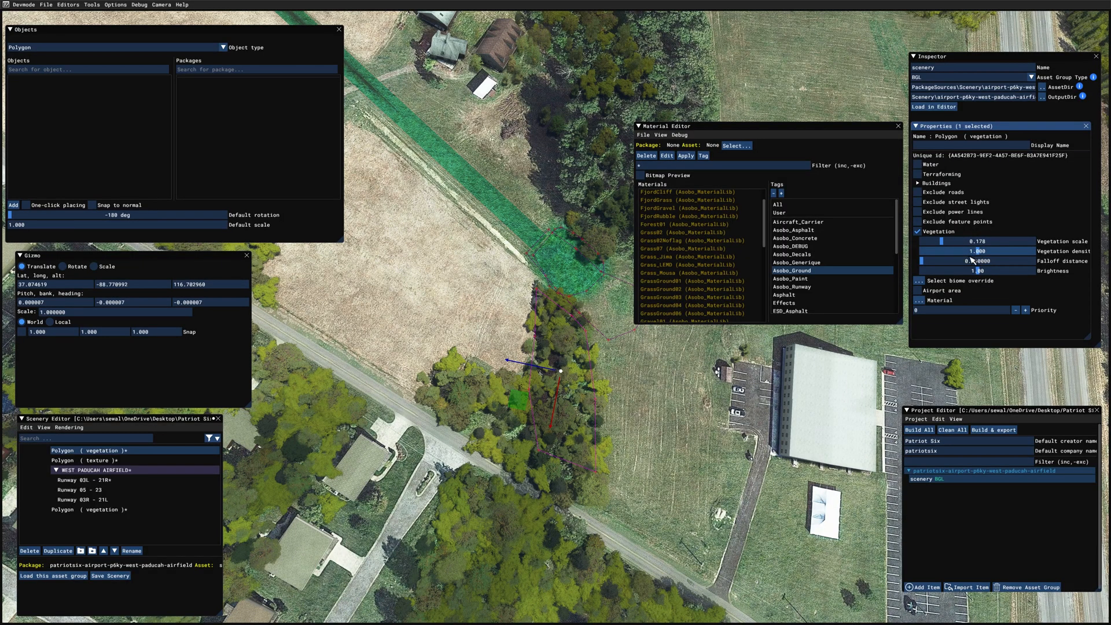
pyautogui.click(973, 253)
pyautogui.moveTo(965, 258); pyautogui.dragTo(965, 259)
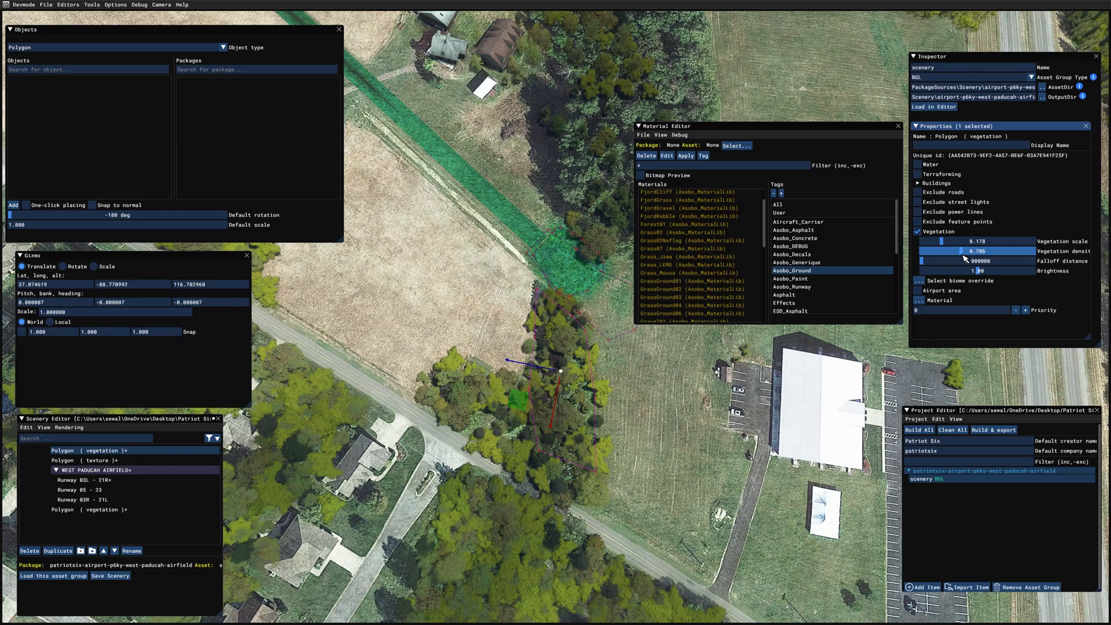
pyautogui.click(726, 497)
# - Draw a polygon around the wooded strip beside the farm buildings, enable vegetation on it, and deselect it
pyautogui.moveTo(747, 505); pyautogui.dragTo(645, 491, button='right')
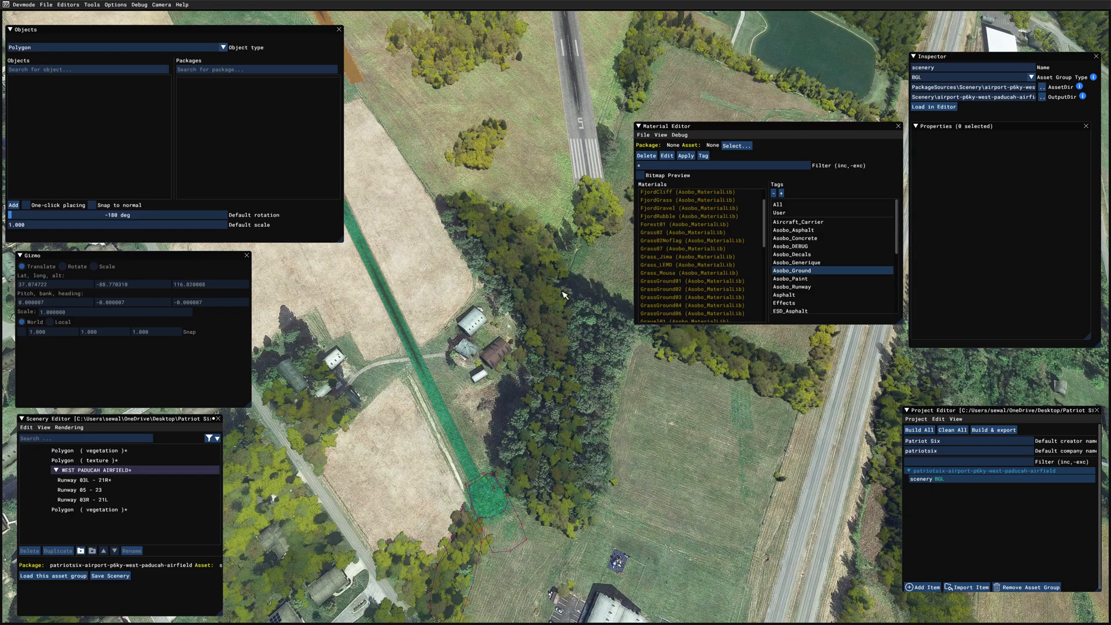
pyautogui.click(13, 205)
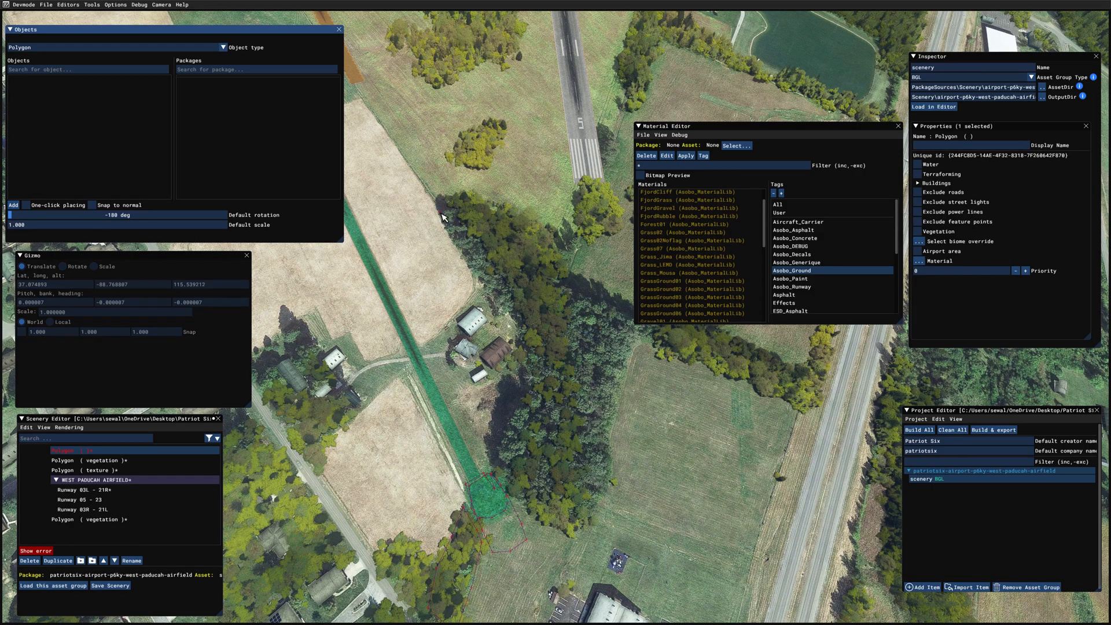
pyautogui.click(443, 217)
pyautogui.click(501, 300)
pyautogui.click(524, 327)
pyautogui.click(508, 438)
pyautogui.click(532, 503)
pyautogui.click(559, 503)
pyautogui.click(546, 234)
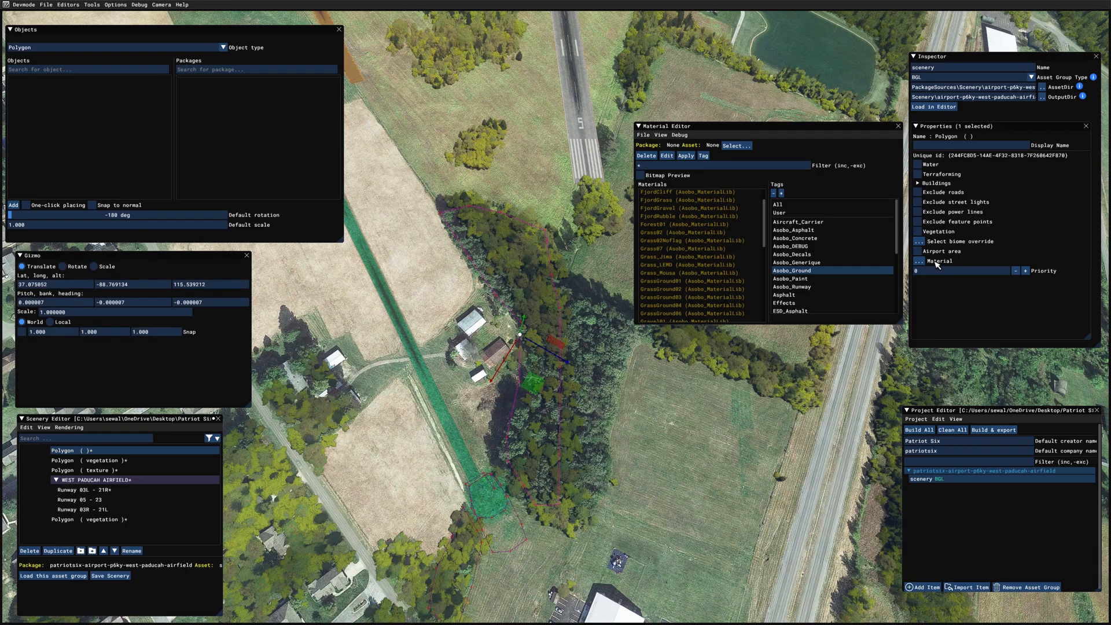
pyautogui.click(918, 232)
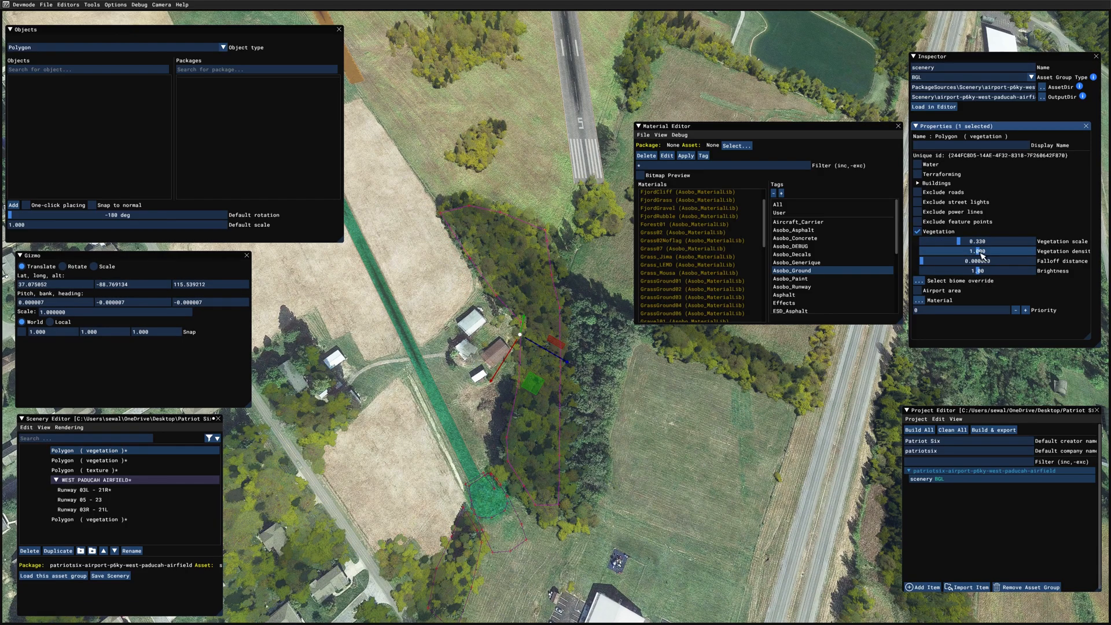
pyautogui.click(665, 440)
# - Switch the object type to Scenery and search all packages for objects matching gen_hang
pyautogui.moveTo(665, 439); pyautogui.dragTo(667, 502, button='right')
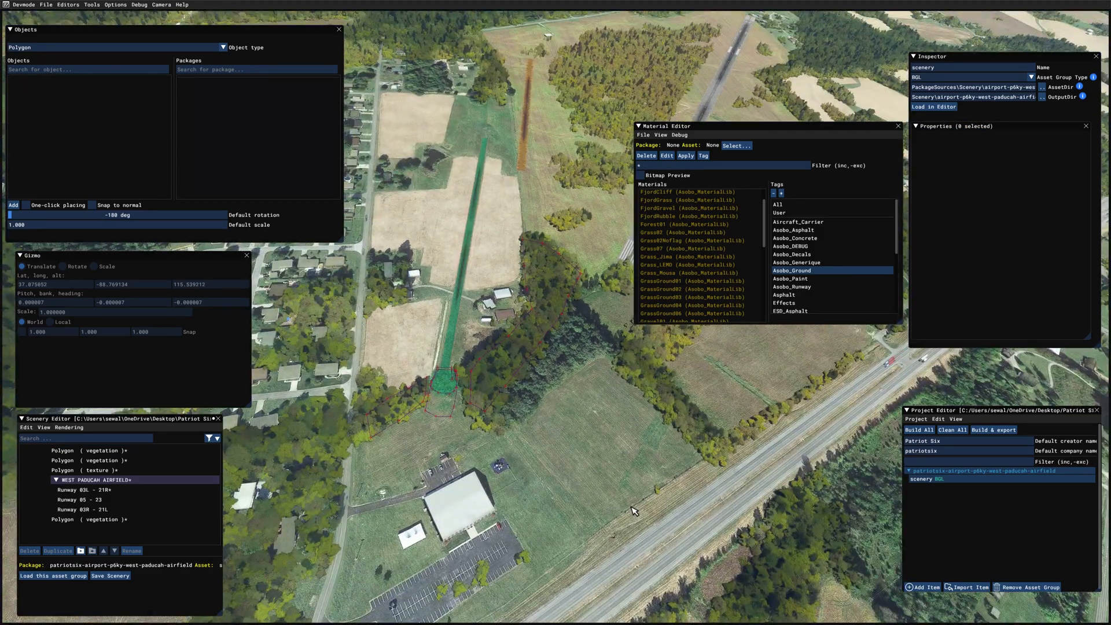
pyautogui.moveTo(562, 550); pyautogui.dragTo(757, 550, button='right')
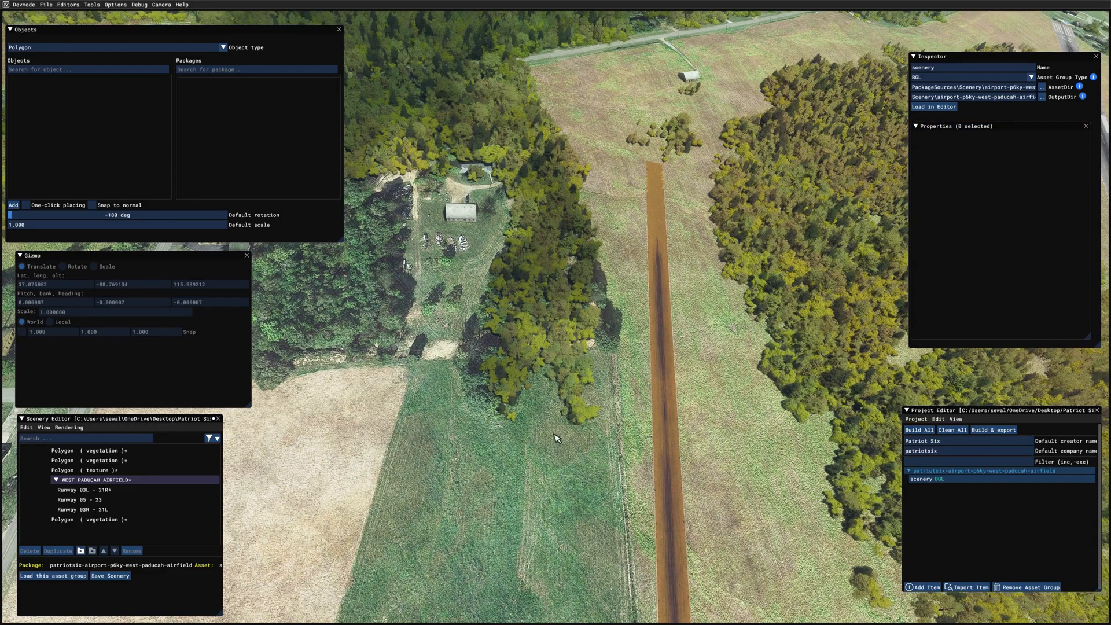
pyautogui.press('s')
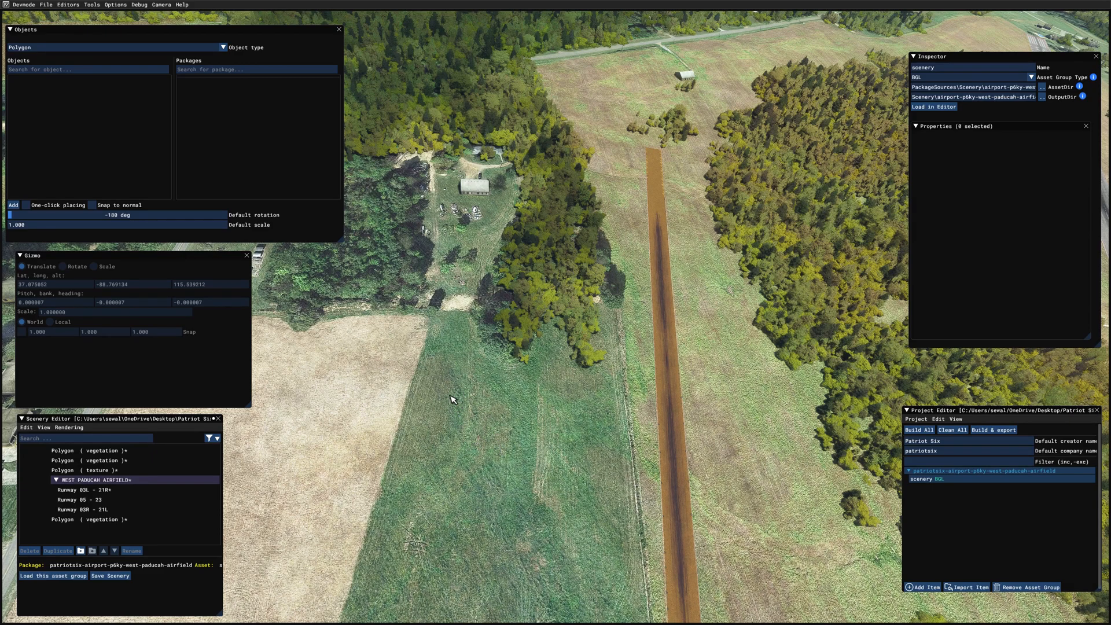
pyautogui.press('w')
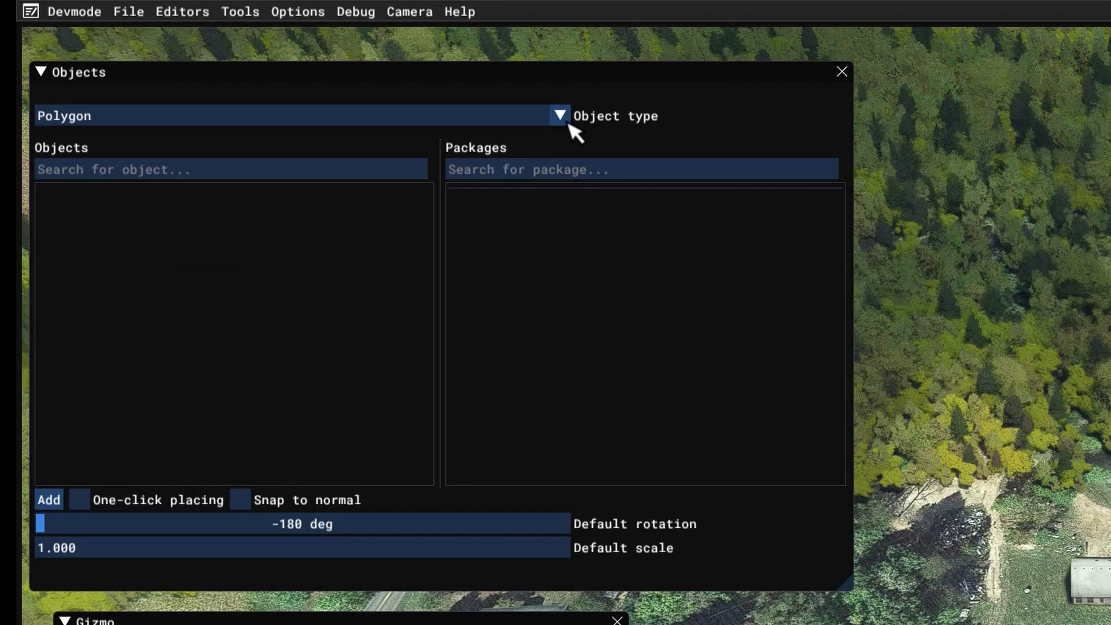
pyautogui.click(470, 80)
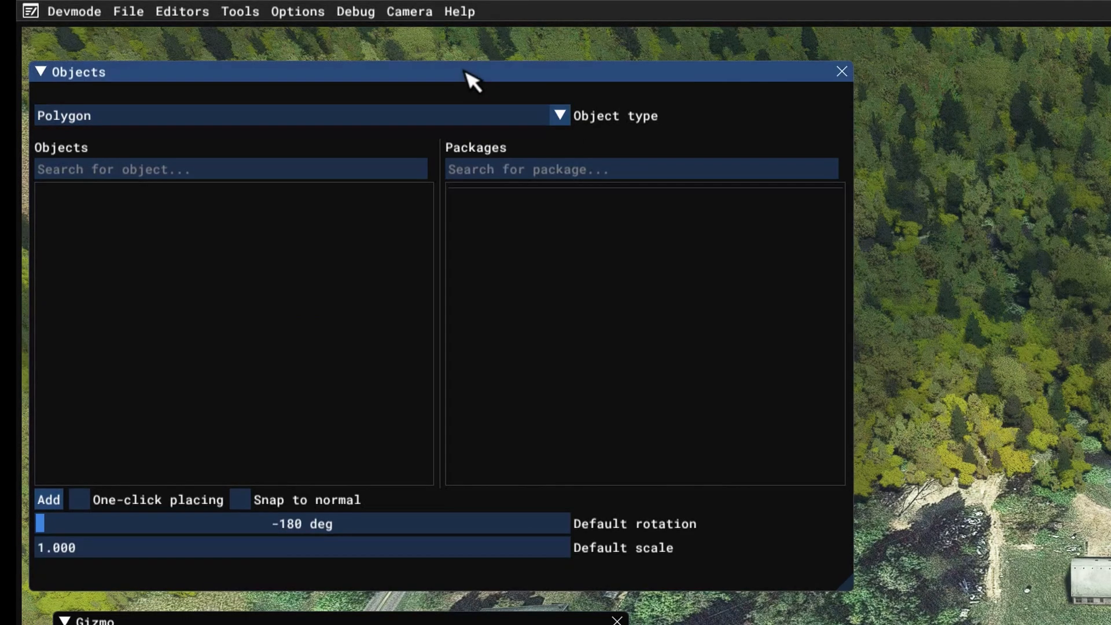
pyautogui.click(559, 115)
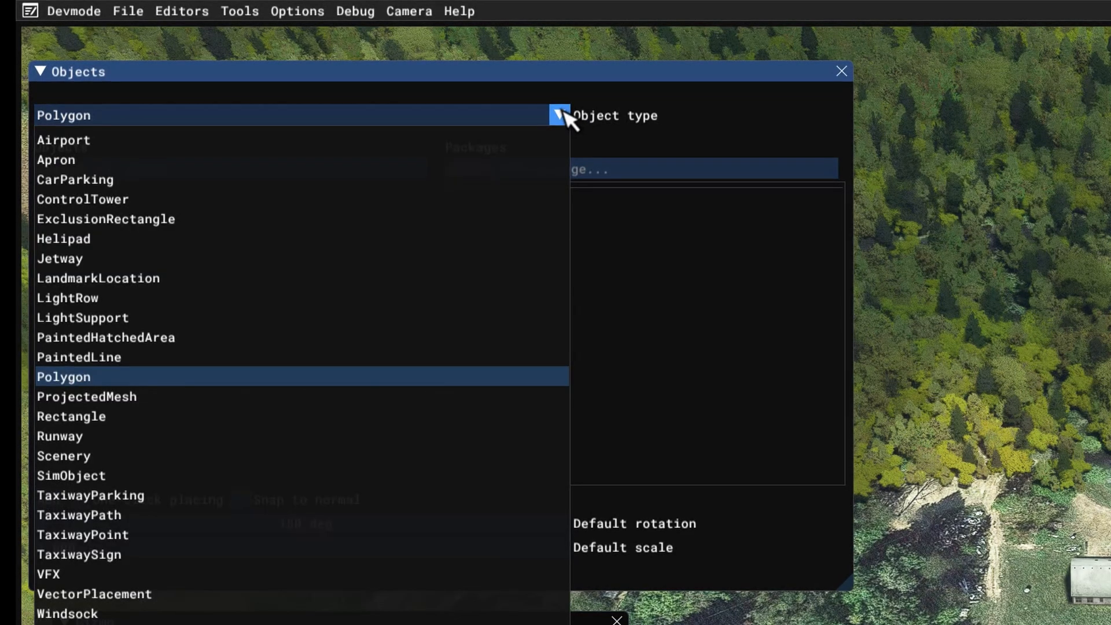
pyautogui.click(186, 456)
pyautogui.click(490, 196)
pyautogui.click(196, 170)
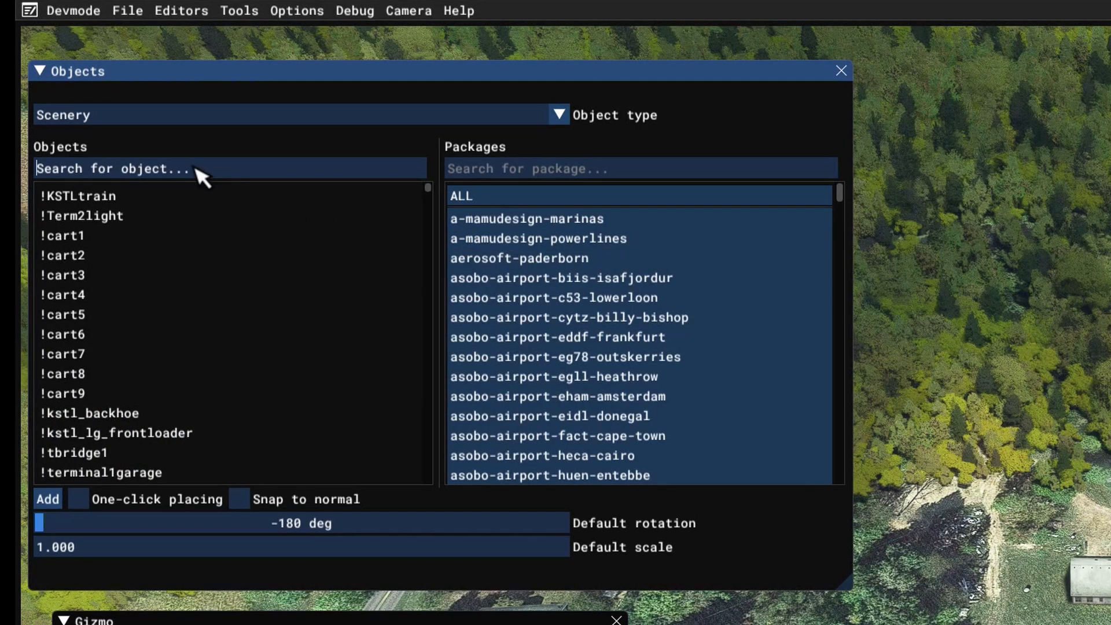
pyautogui.write('gen')
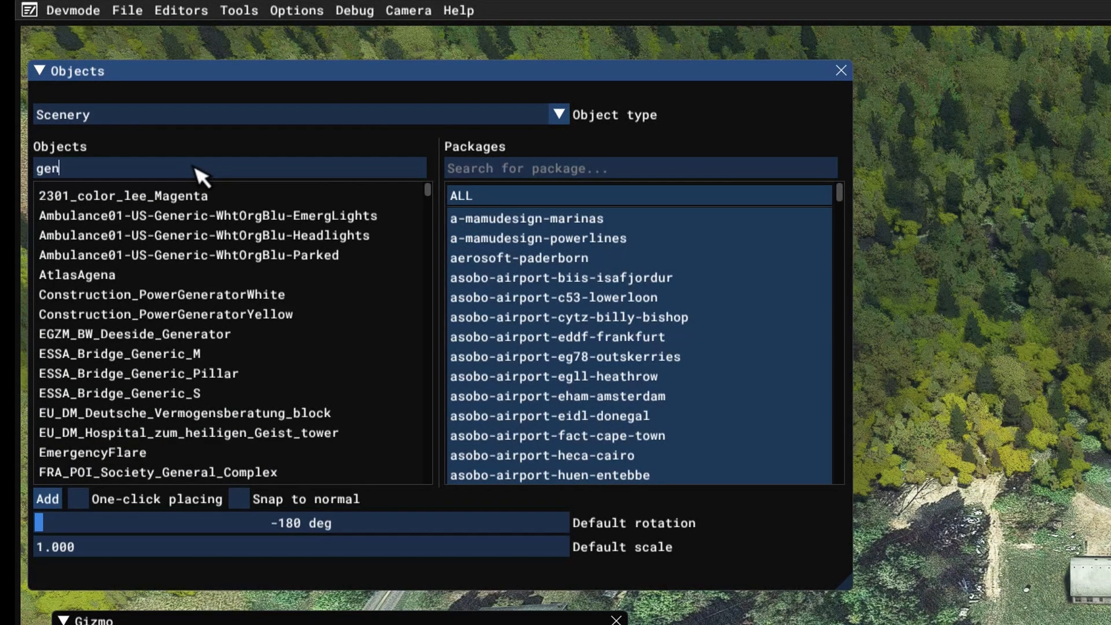
pyautogui.write('_hang')
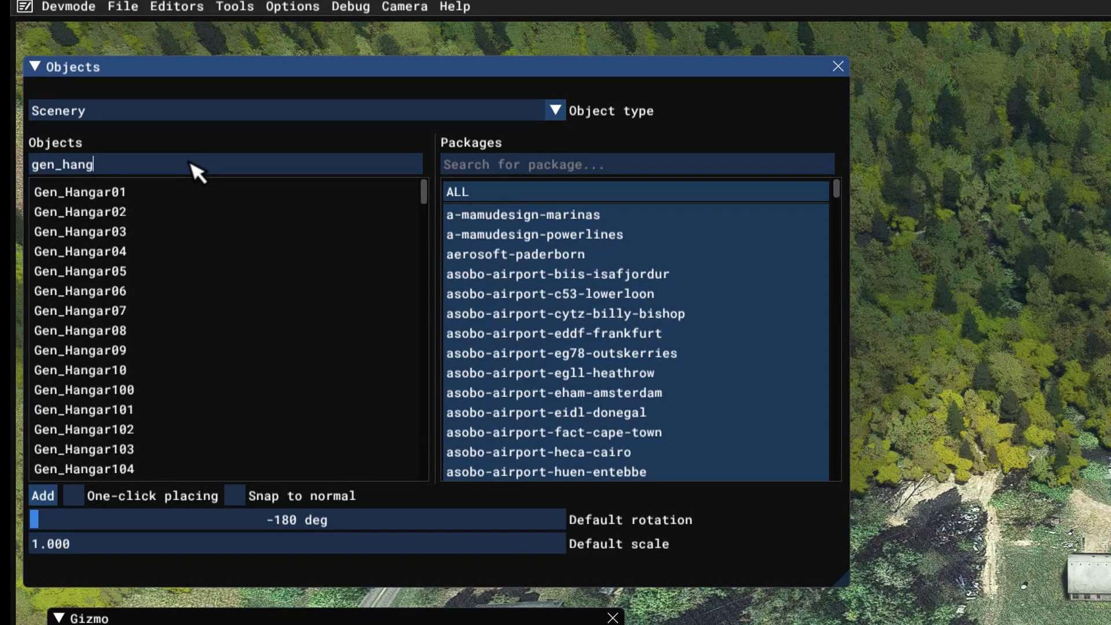
# - Add Gen_Hangar151 to the scenery and move it onto the grass at the near end of the tree strip beside the runway
pyautogui.scroll(-4, 255, 352)
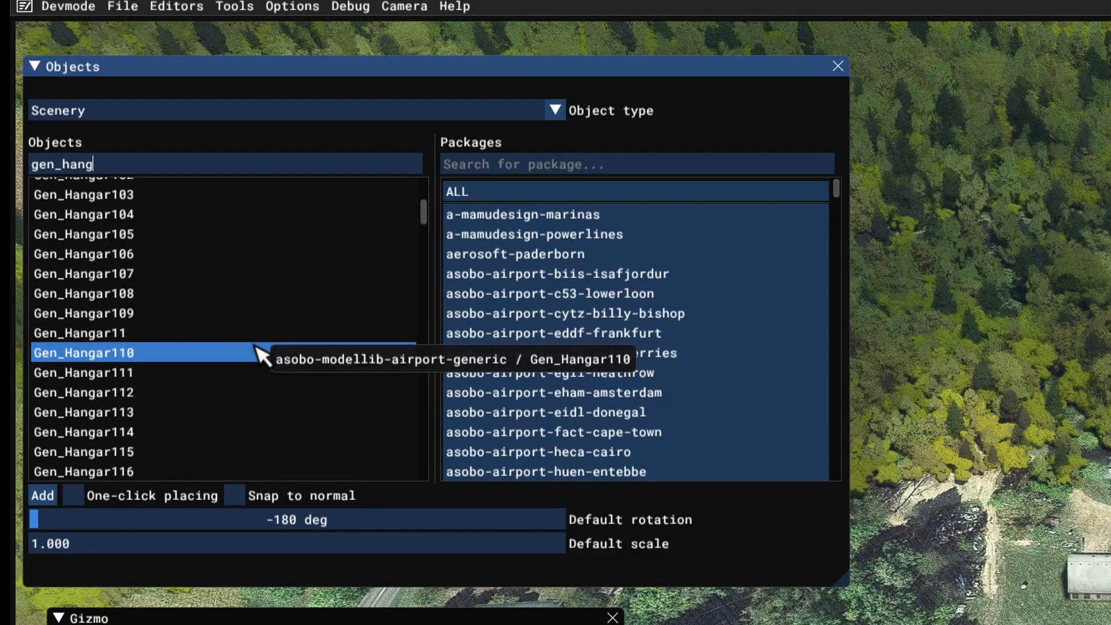
pyautogui.scroll(-5, 260, 353)
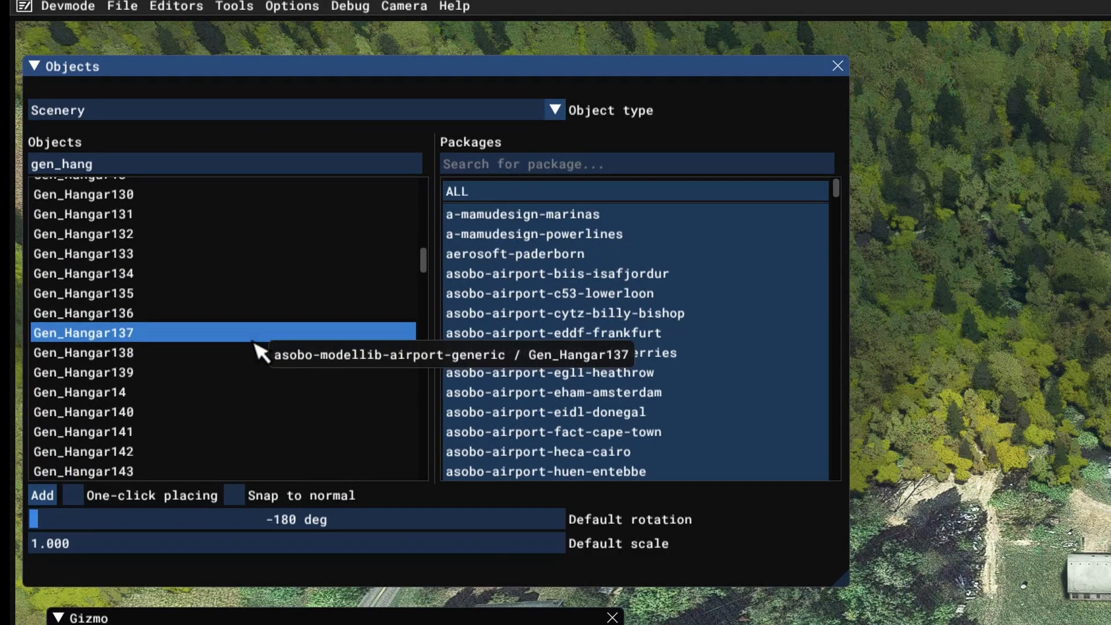
pyautogui.click(42, 494)
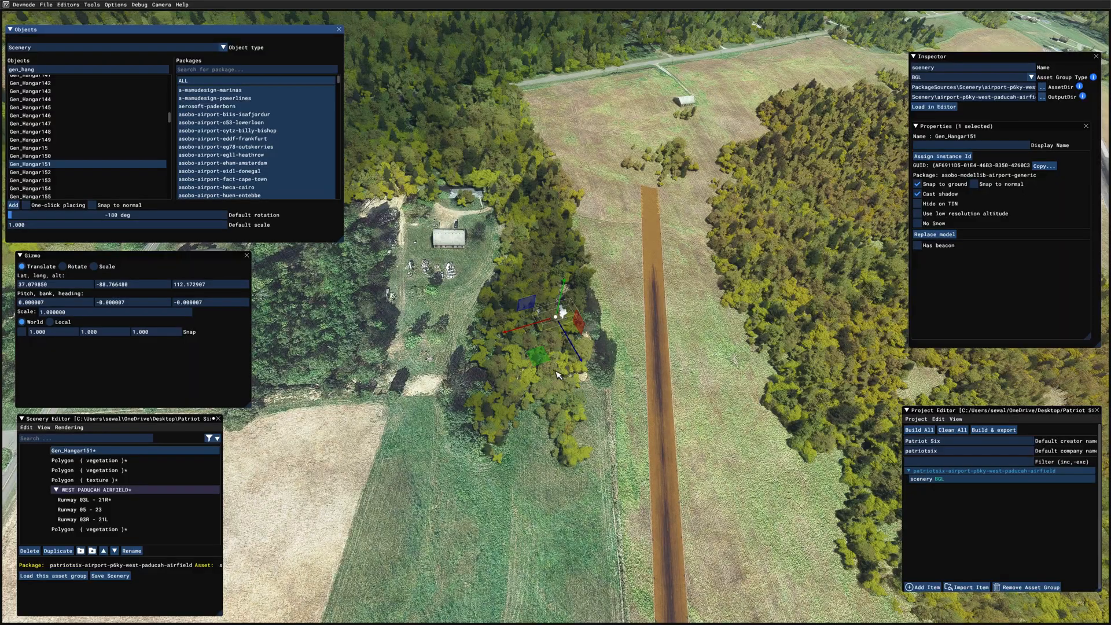
pyautogui.moveTo(558, 375); pyautogui.dragTo(519, 544)
pyautogui.scroll(6, 519, 544)
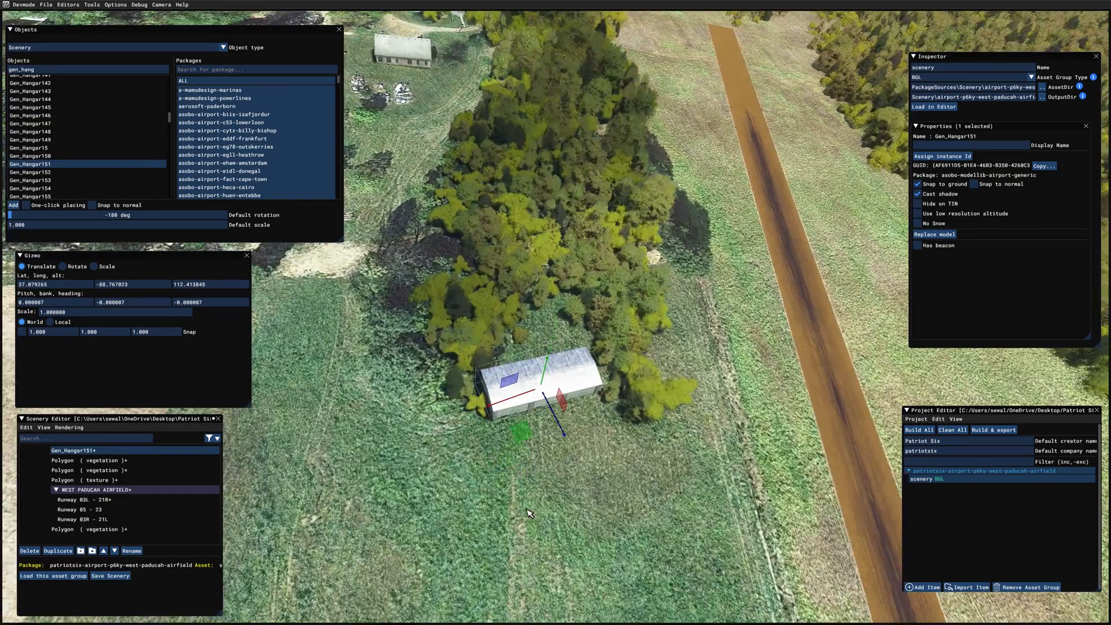
# - Rotate the hangar to a heading of about 18 degrees
pyautogui.press('s')
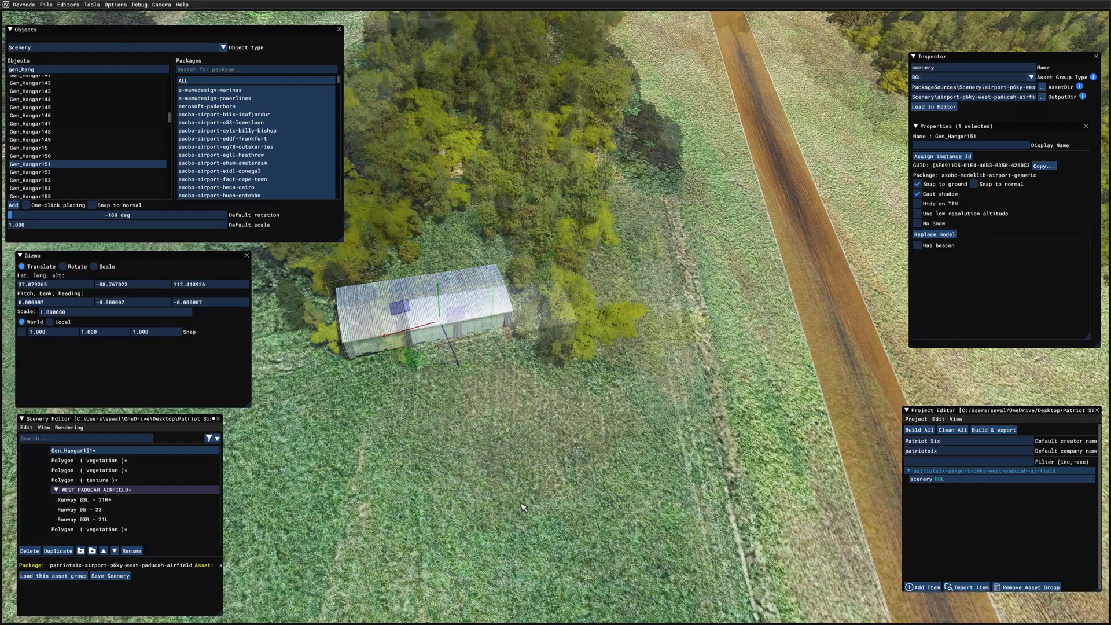
pyautogui.press('a')
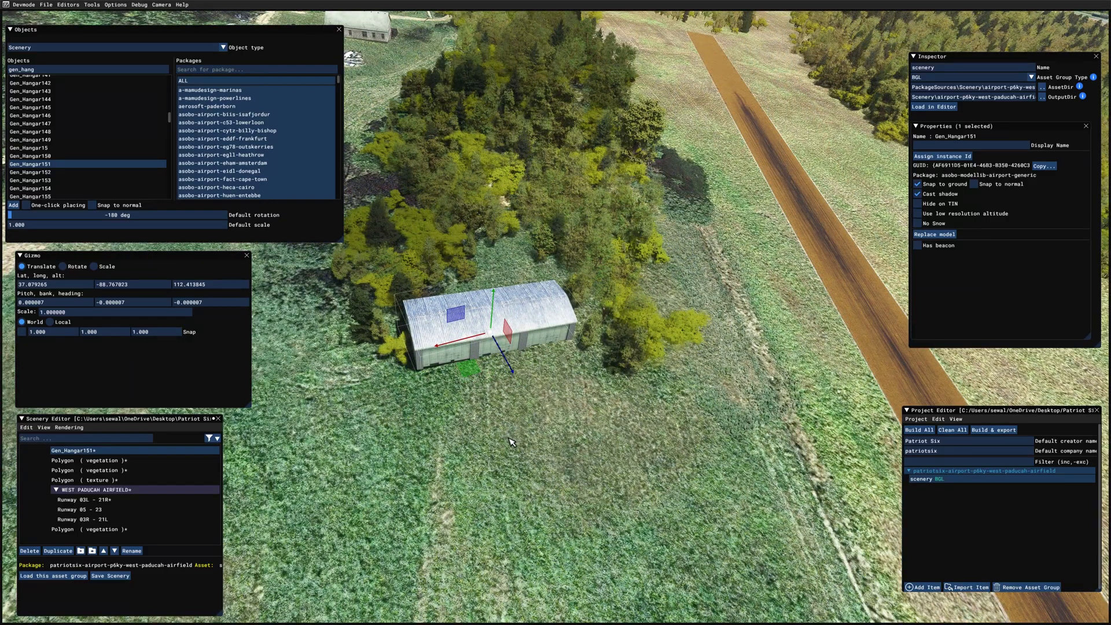
pyautogui.moveTo(508, 442); pyautogui.dragTo(487, 412, button='right')
pyautogui.click(63, 266)
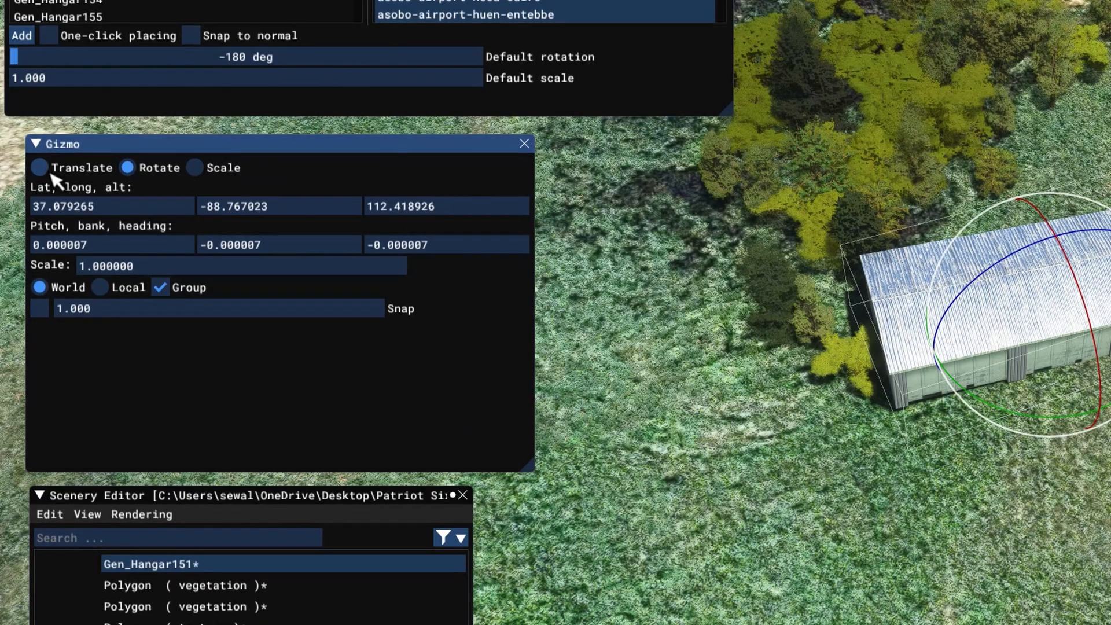
pyautogui.click(41, 168)
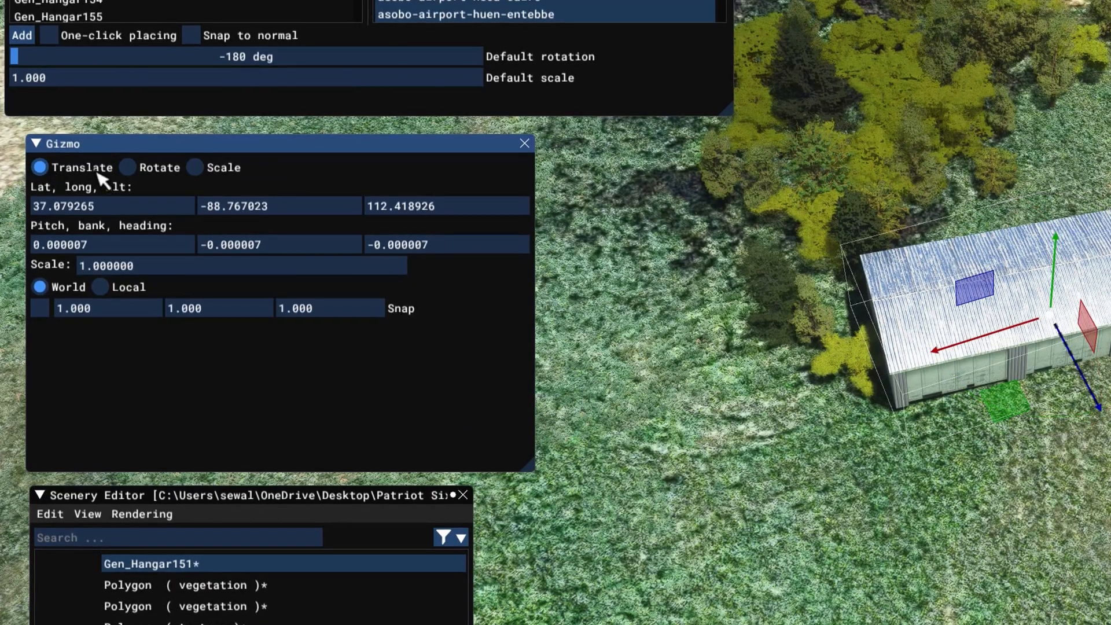
pyautogui.click(128, 167)
pyautogui.click(41, 168)
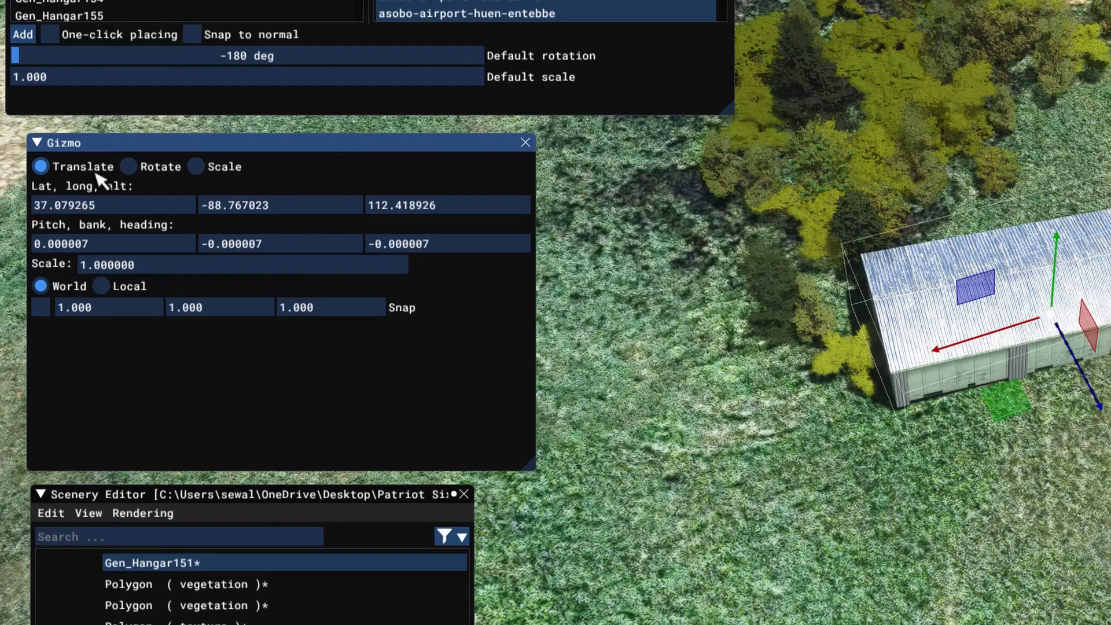
pyautogui.click(128, 166)
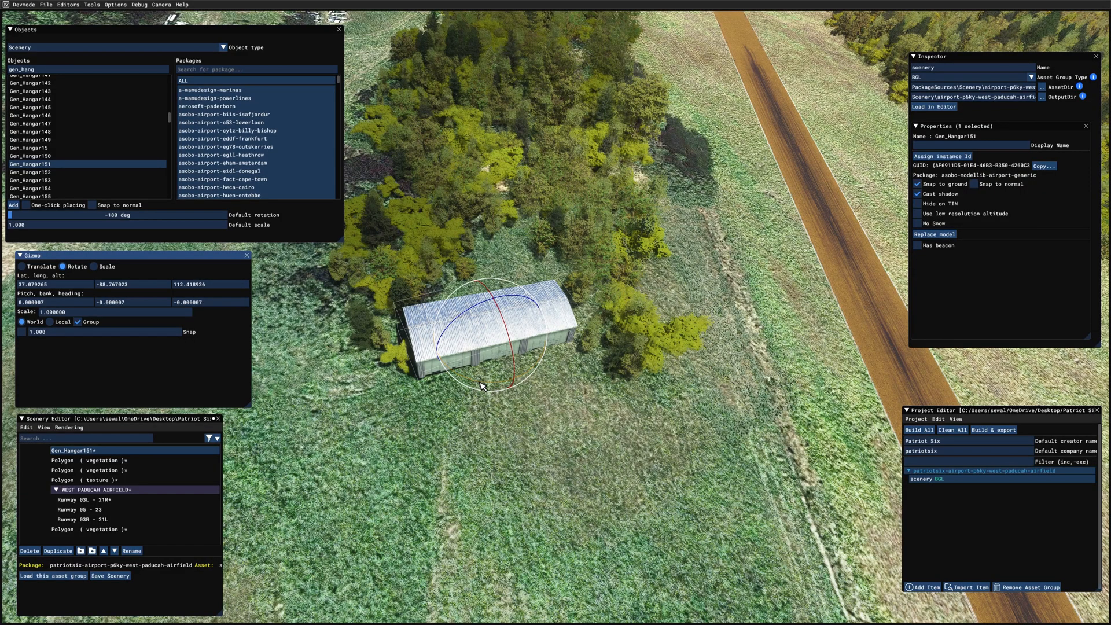
pyautogui.moveTo(480, 382); pyautogui.dragTo(462, 372)
pyautogui.scroll(-3, 501, 446)
# - Move the hangar back into the end of the tree strip, rotate it slightly further, and deselect it
pyautogui.press('t')
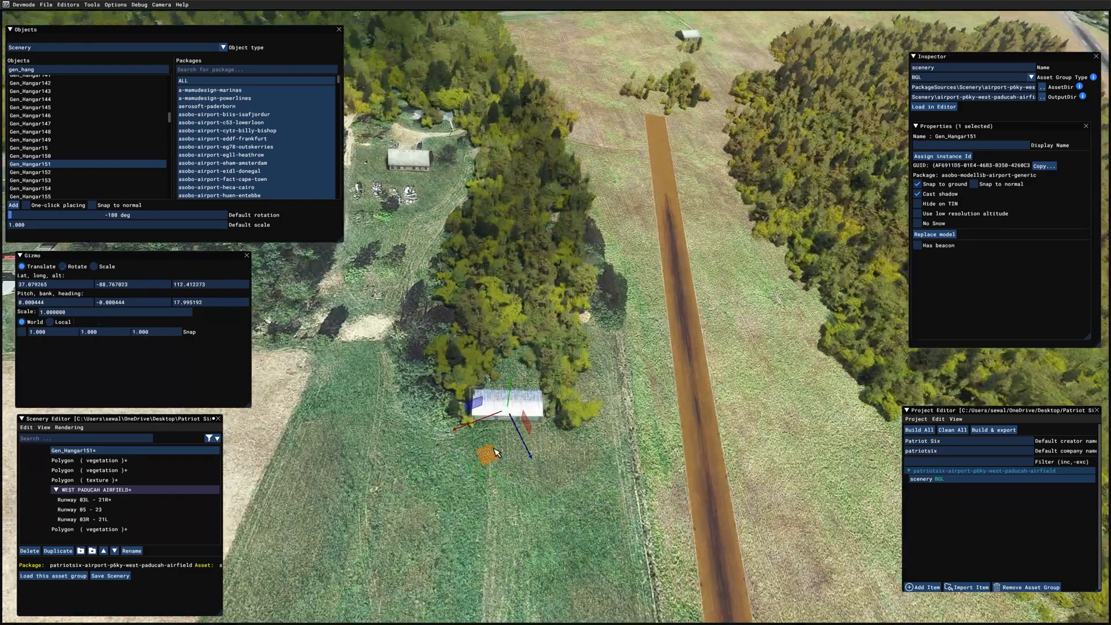
pyautogui.moveTo(487, 460); pyautogui.dragTo(484, 398)
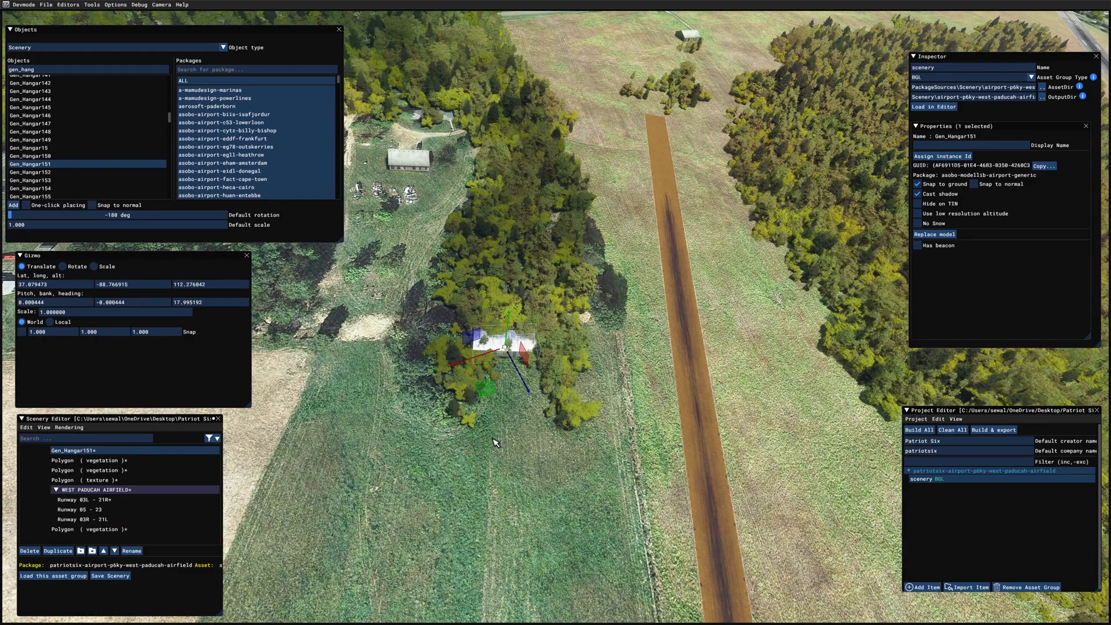
pyautogui.scroll(3, 494, 456)
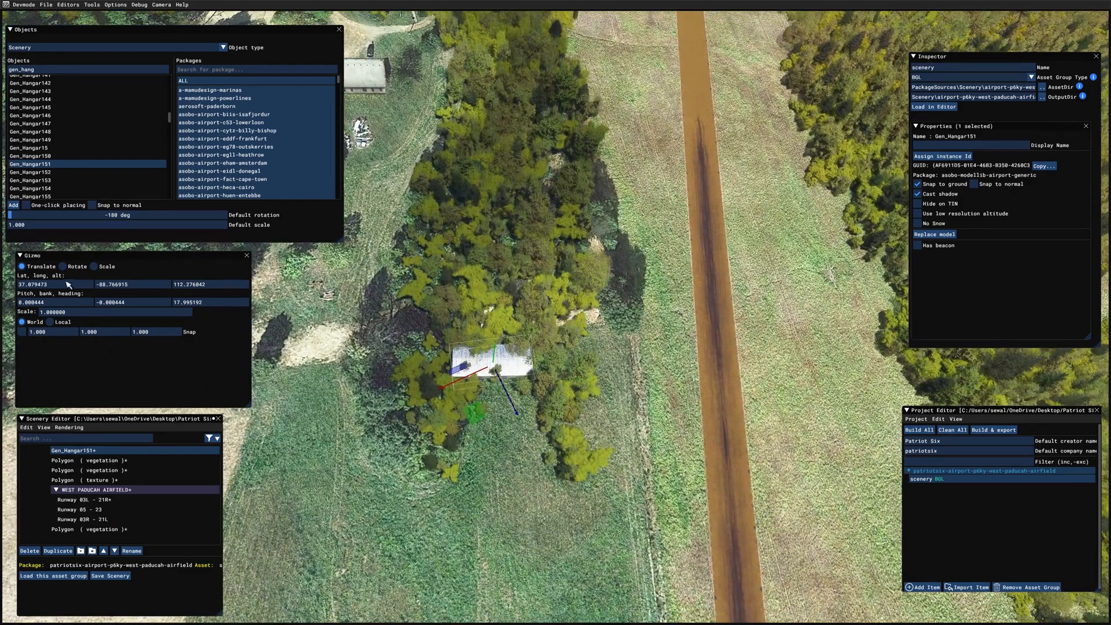
pyautogui.press('r')
pyautogui.moveTo(494, 421); pyautogui.dragTo(491, 421)
pyautogui.click(490, 431)
pyautogui.scroll(-2, 507, 450)
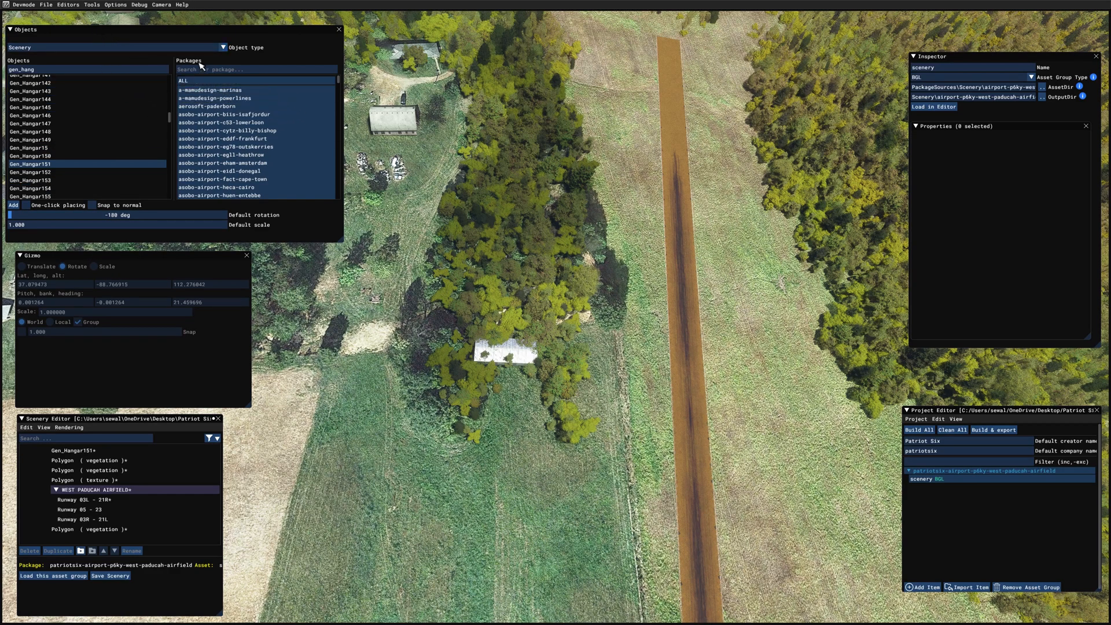
# - Draw a polygon around the hangar and the trees surrounding it at the end of the tree strip
pyautogui.click(223, 50)
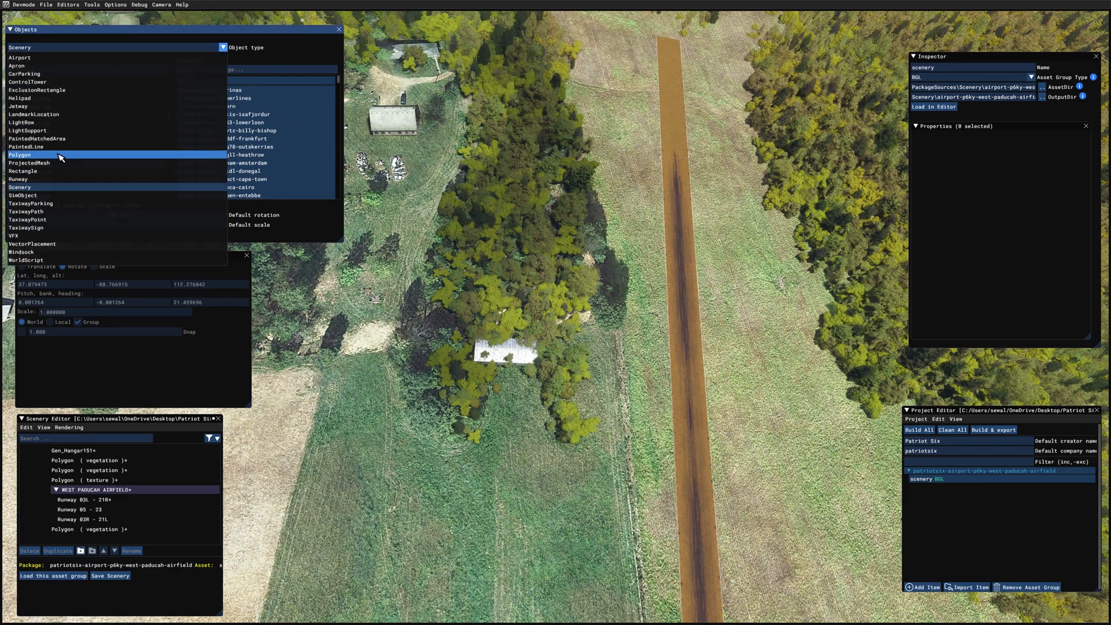
pyautogui.click(52, 156)
pyautogui.click(434, 437)
pyautogui.click(396, 382)
pyautogui.click(423, 294)
pyautogui.click(572, 328)
pyautogui.click(596, 450)
pyautogui.press('Escape')
# - Enable vegetation on the polygon around the hangar and set its vegetation scale to 0
pyautogui.click(22, 267)
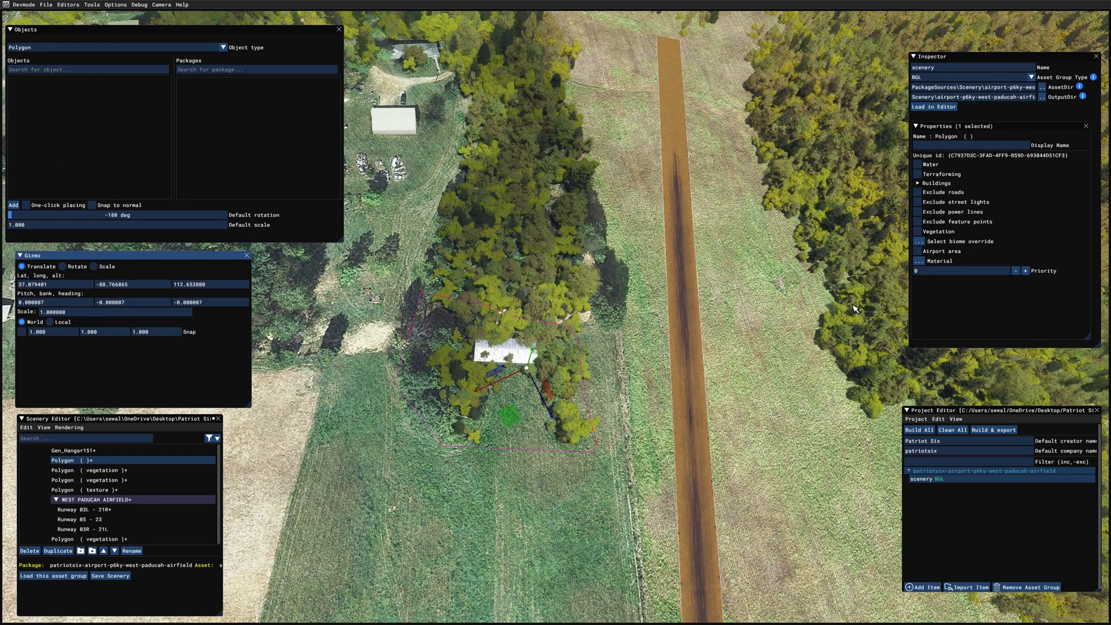
pyautogui.click(918, 233)
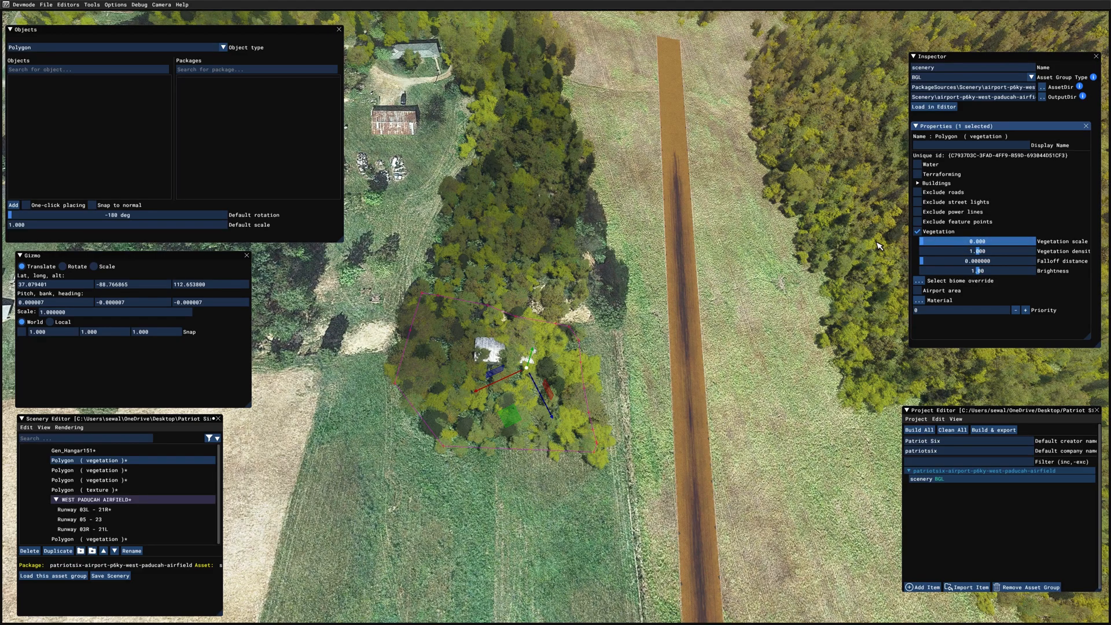
pyautogui.scroll(3, 530, 518)
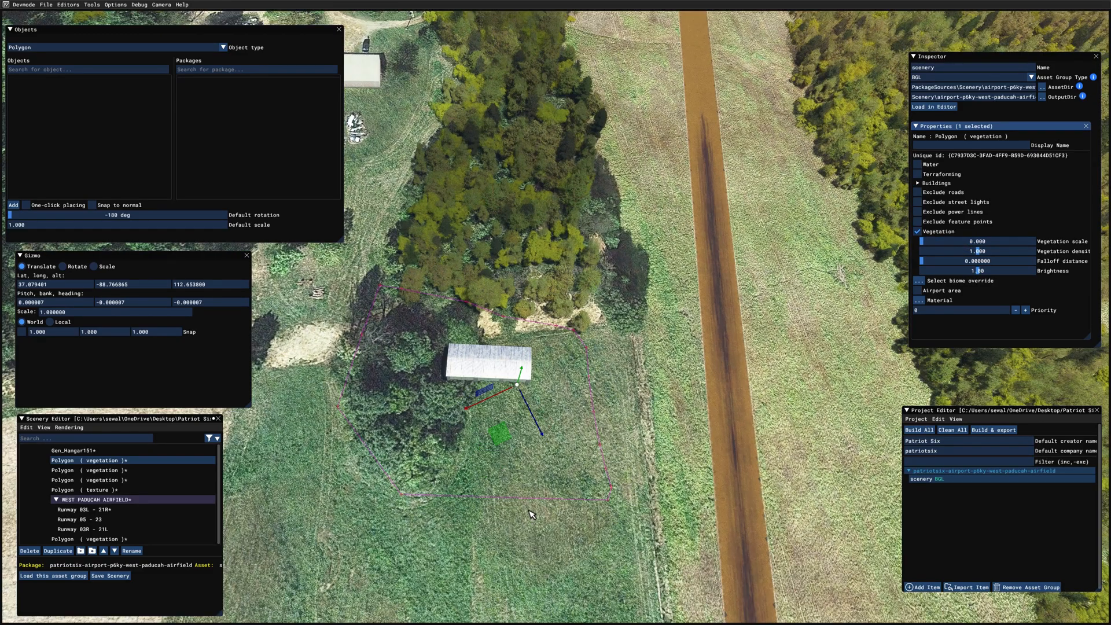
# - Shift the hangar toward the runway along the end of the tree strip, clear of the dark trees beside it, and deselect it
pyautogui.scroll(-5, 534, 531)
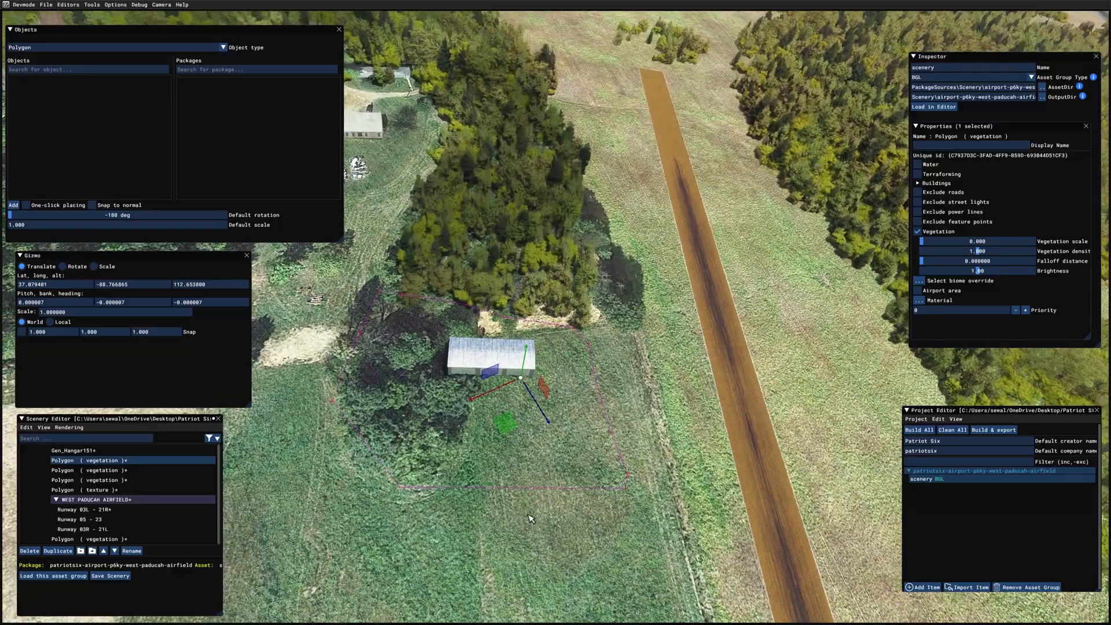
pyautogui.moveTo(531, 519); pyautogui.dragTo(622, 495, button='right')
pyautogui.click(569, 393)
pyautogui.moveTo(518, 445); pyautogui.dragTo(450, 450)
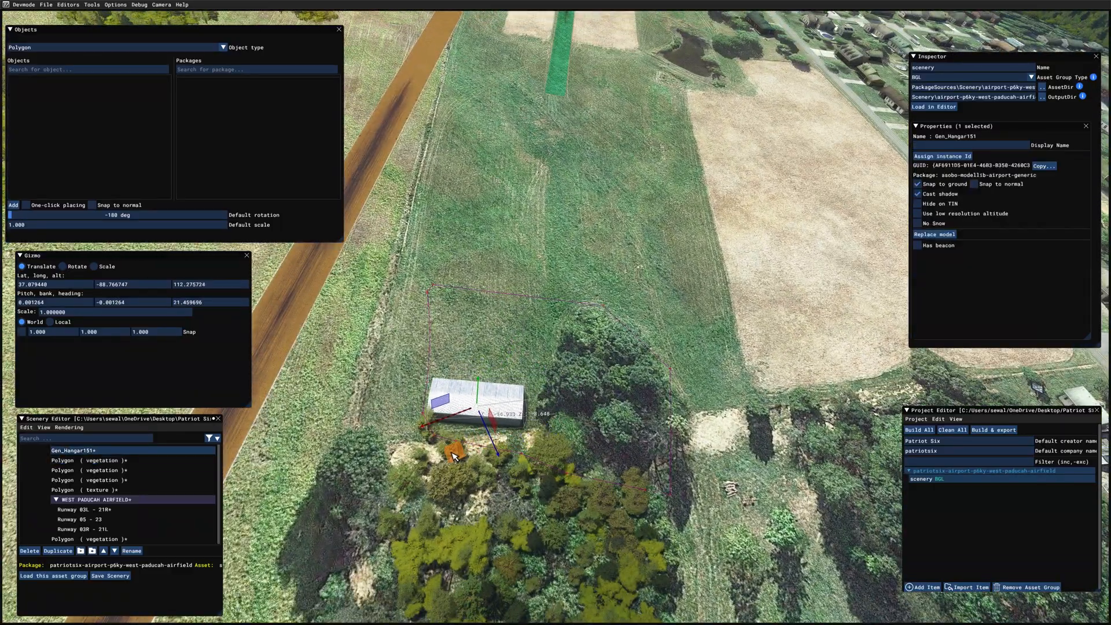
pyautogui.click(472, 545)
pyautogui.moveTo(471, 548); pyautogui.dragTo(539, 474, button='right')
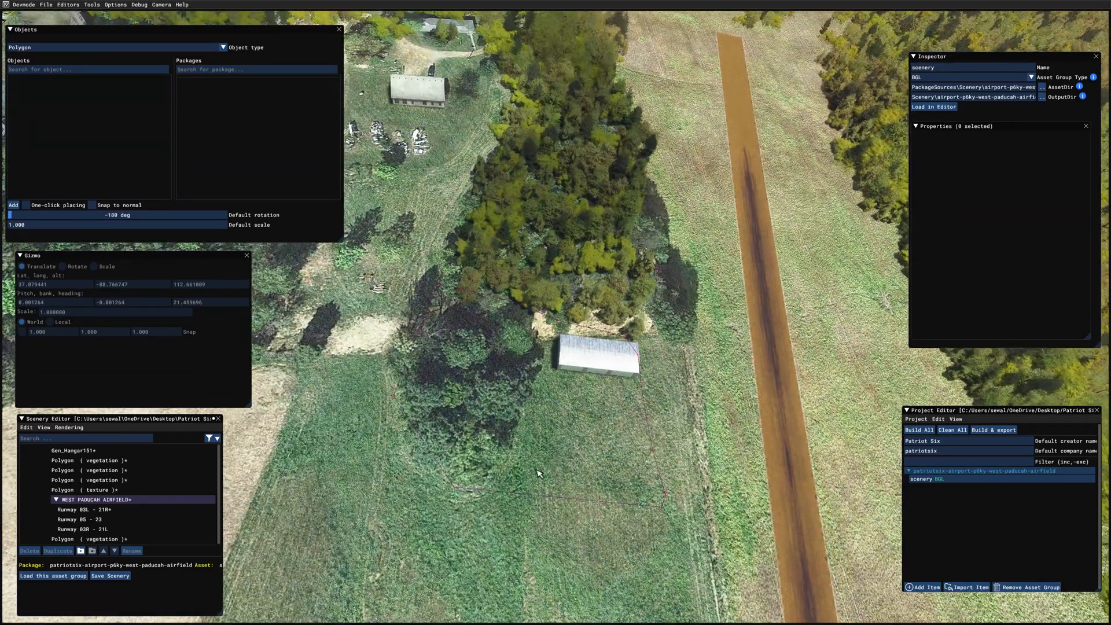
# - Pull the outer corner of the vegetation polygon in toward the hangar so it covers less of the neighbouring trees
pyautogui.click(457, 491)
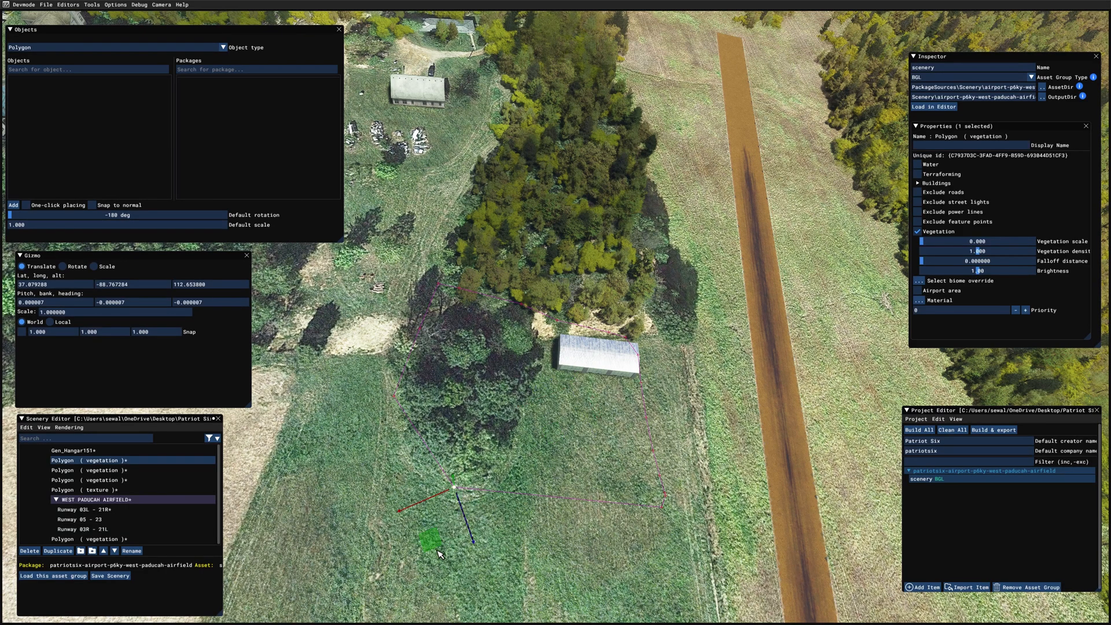
pyautogui.moveTo(435, 547); pyautogui.dragTo(504, 468)
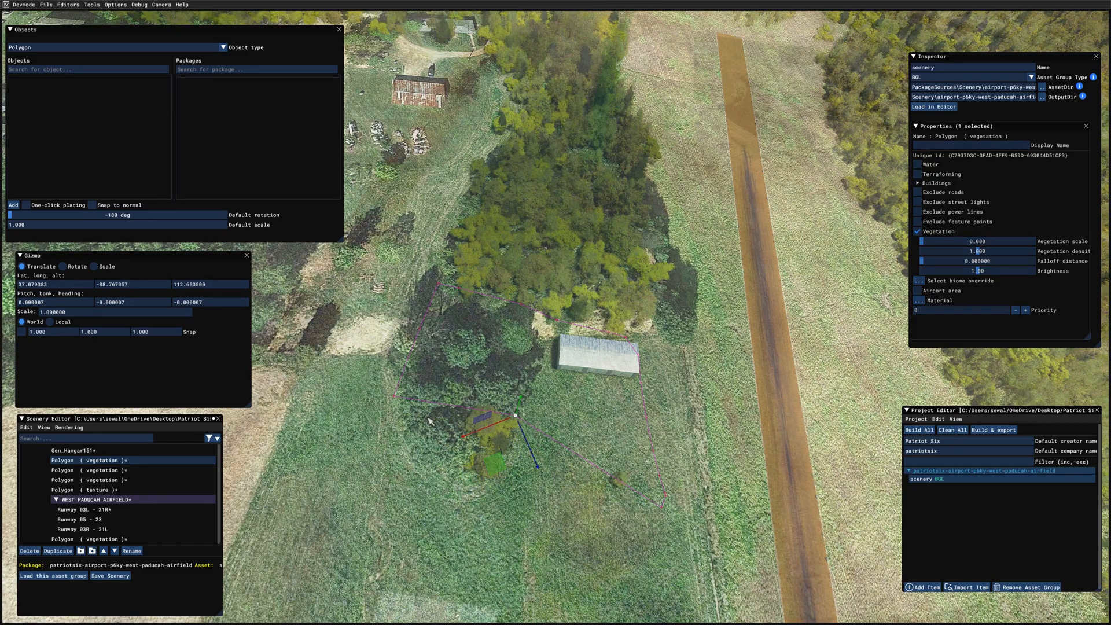
pyautogui.scroll(-2, 670, 526)
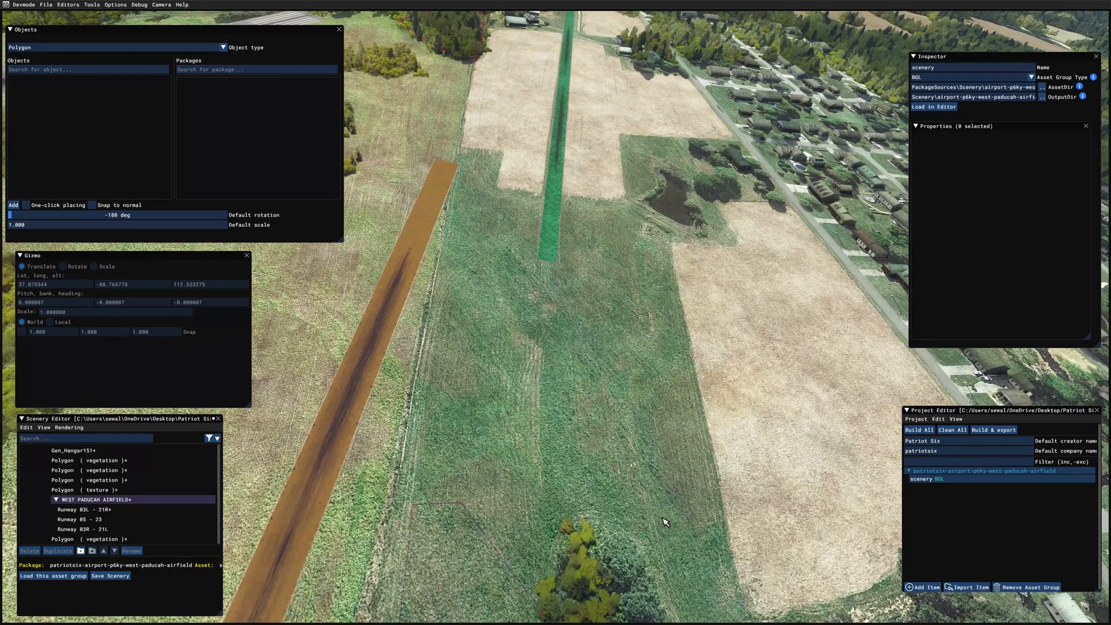
# - Examine the surface material and coloration values of grass Runway 03L - 21R
pyautogui.press('w')
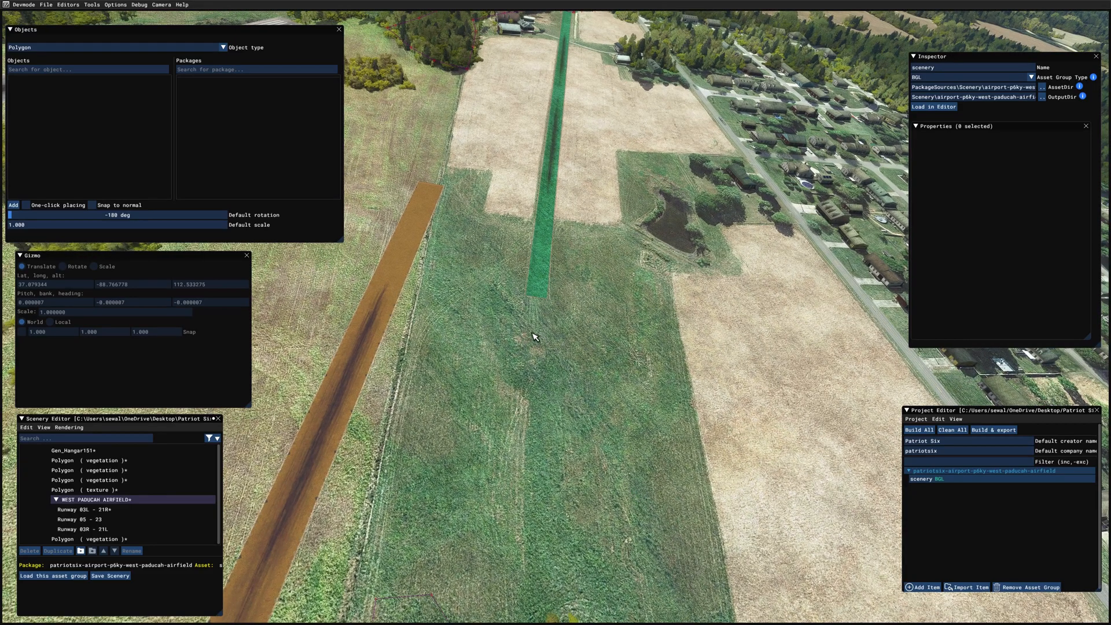
pyautogui.press('w')
pyautogui.press('w')
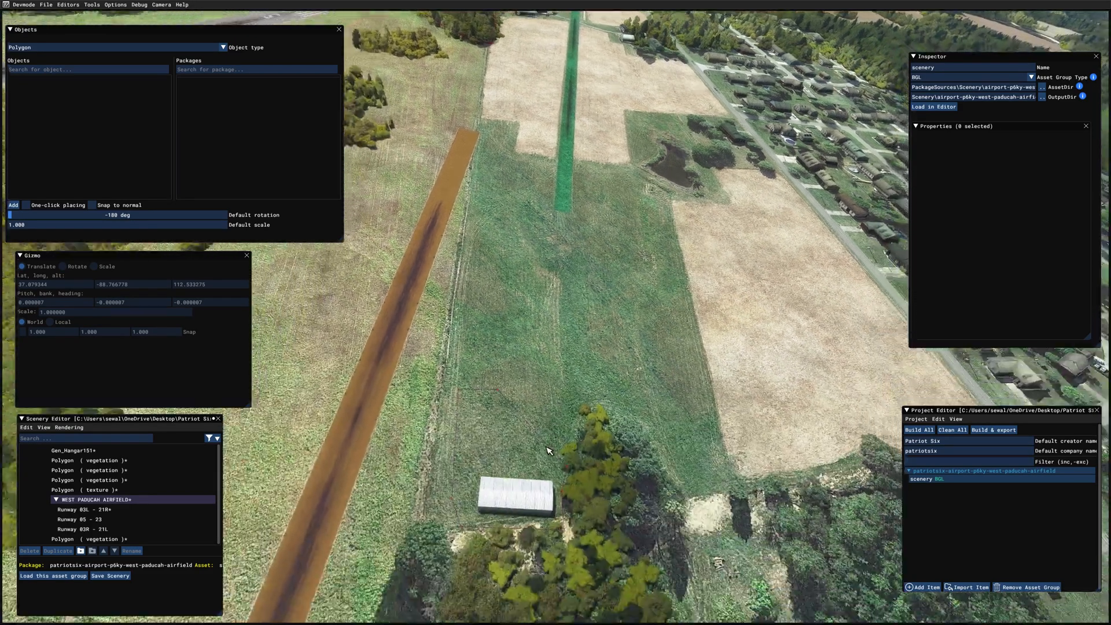
pyautogui.press('w')
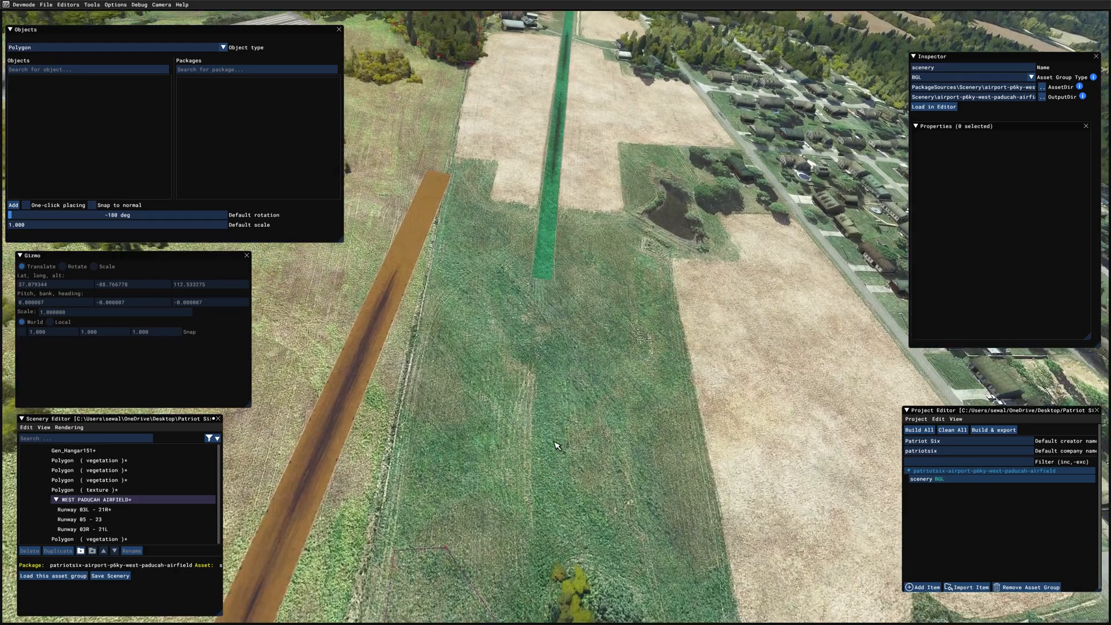
pyautogui.click(567, 408)
pyautogui.press('s')
pyautogui.press('w')
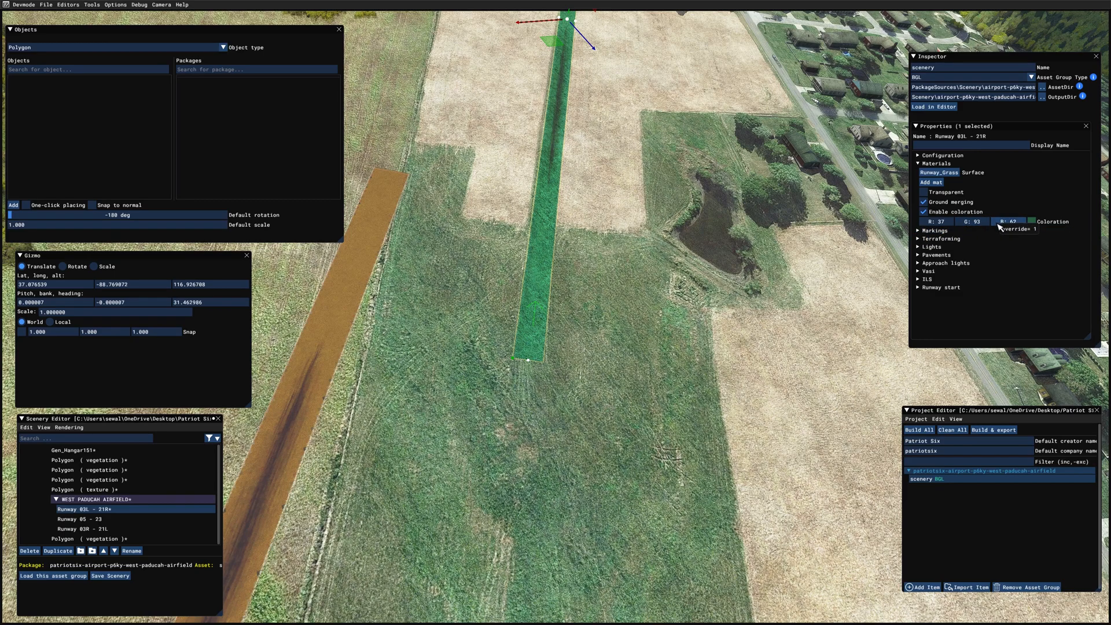
pyautogui.click(560, 467)
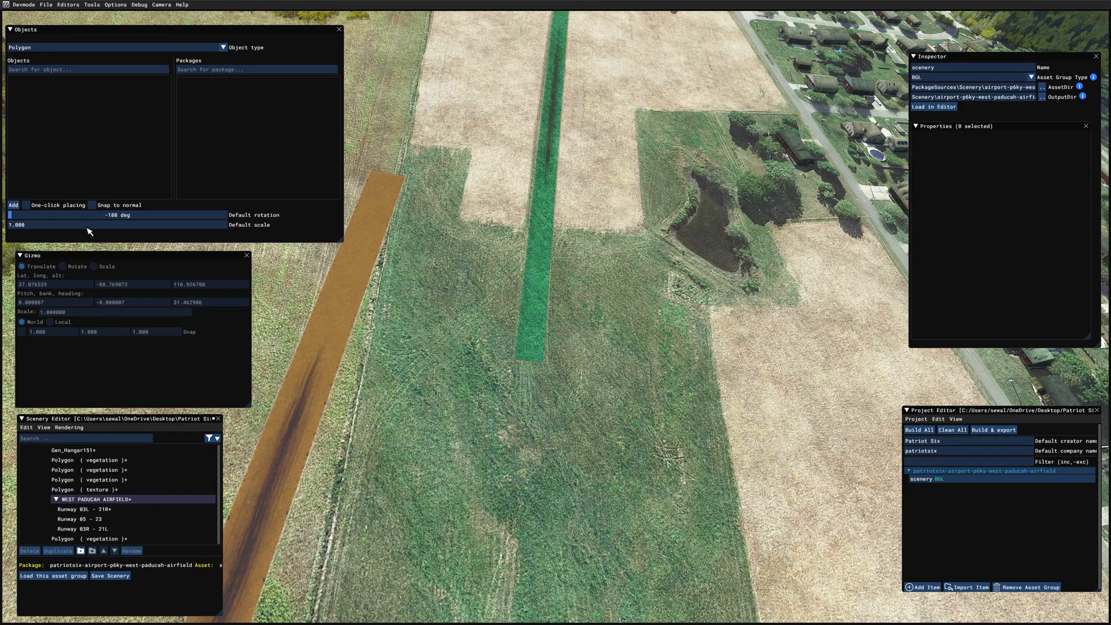
# - Draw a polygon for a narrow grass strip from the end of Runway 03L - 21R to the front of the hangar
pyautogui.click(12, 205)
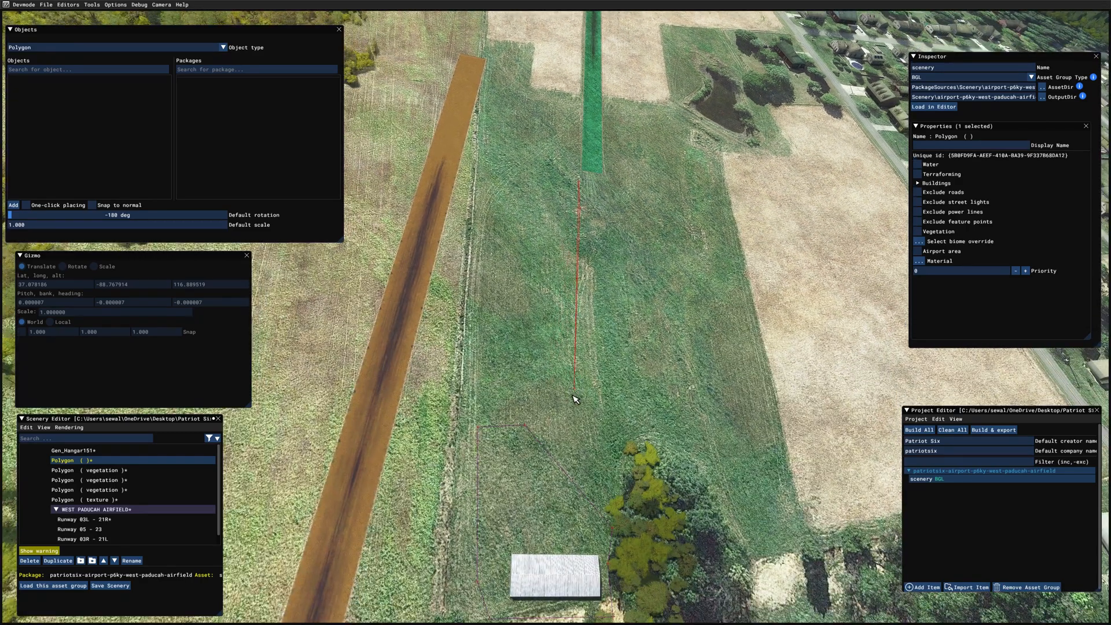
pyautogui.click(577, 462)
pyautogui.click(516, 556)
pyautogui.press('w')
pyautogui.press('d')
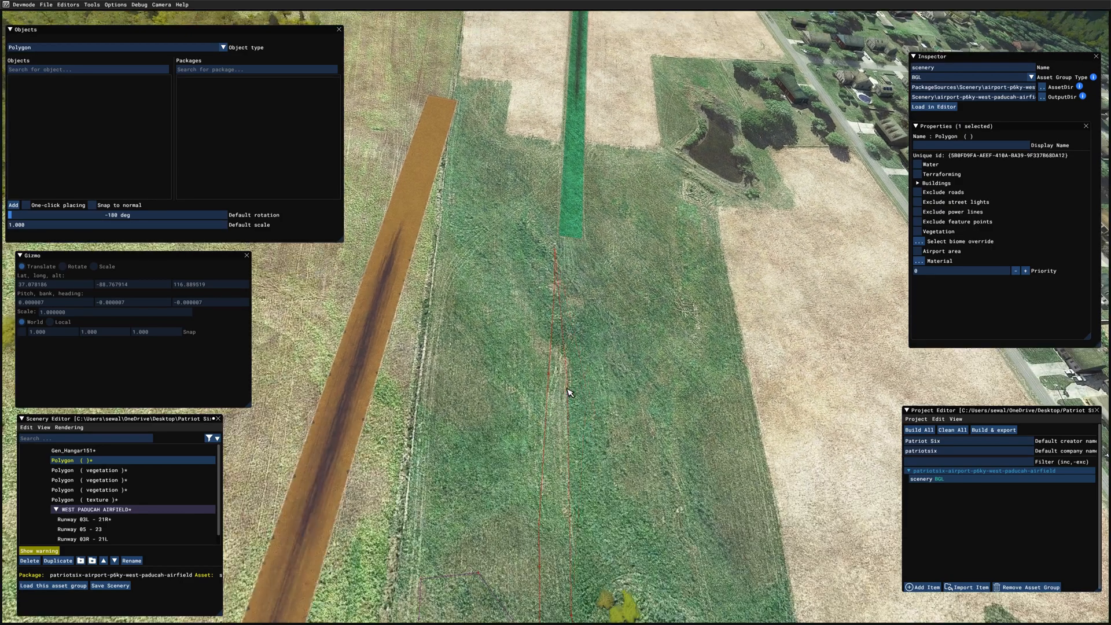
pyautogui.click(572, 308)
pyautogui.press('s')
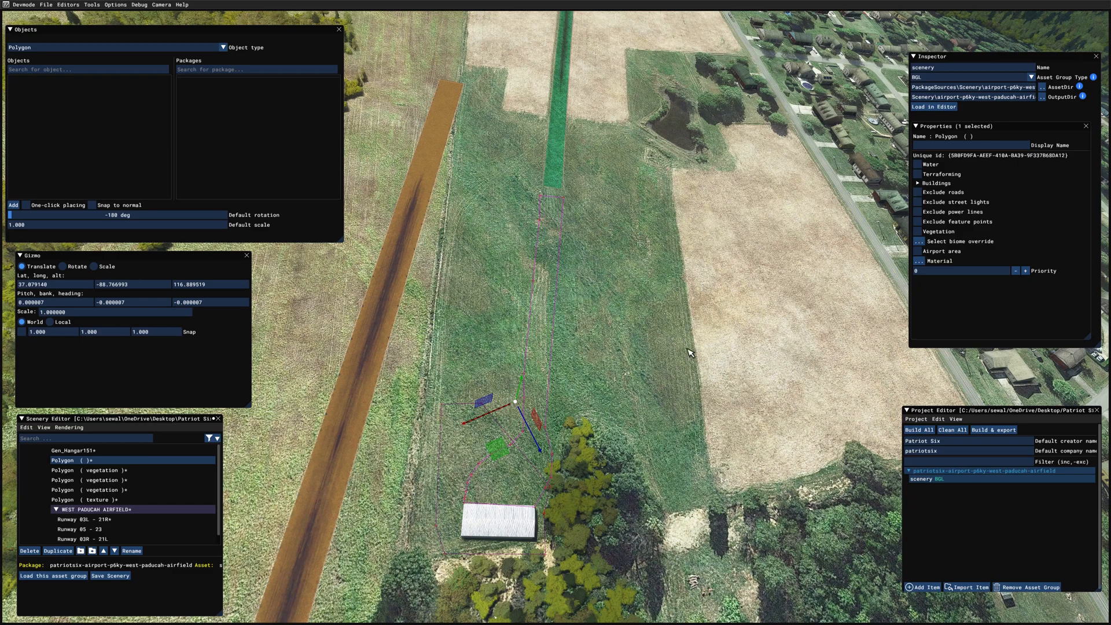
# - Find GrassGround02 among the Asobo_Ground materials and assign it to the new strip polygon
pyautogui.click(66, 7)
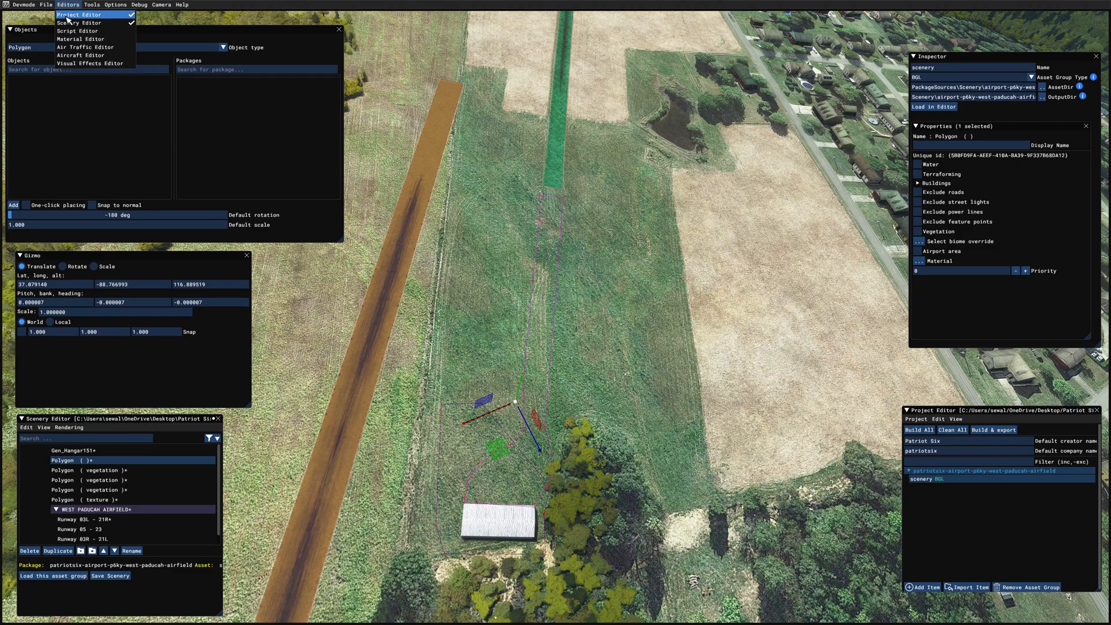
pyautogui.click(98, 40)
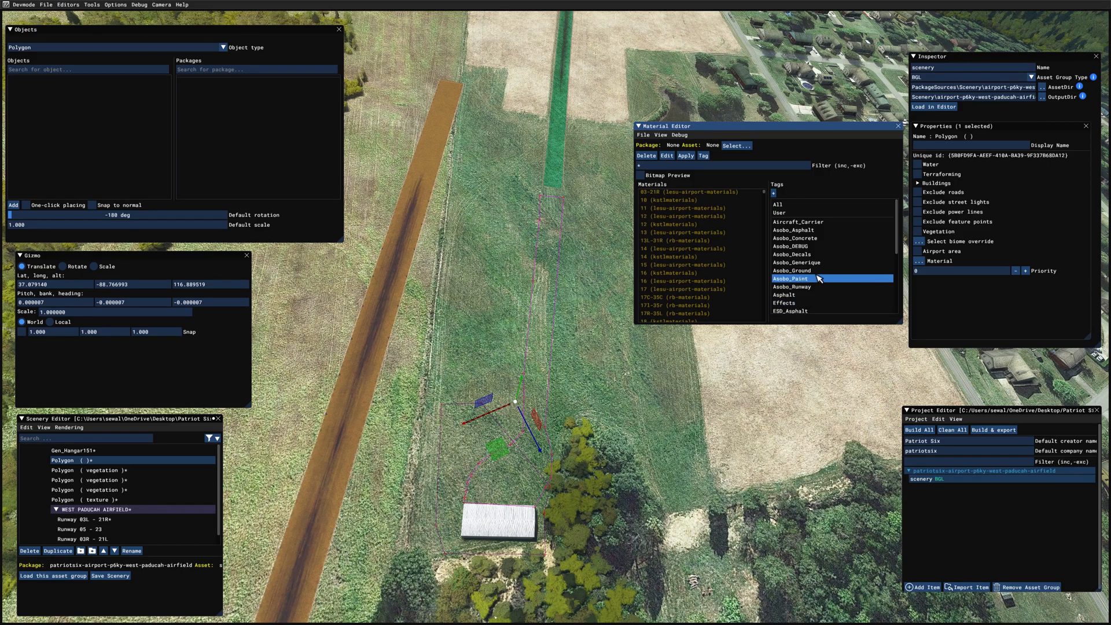
pyautogui.click(794, 270)
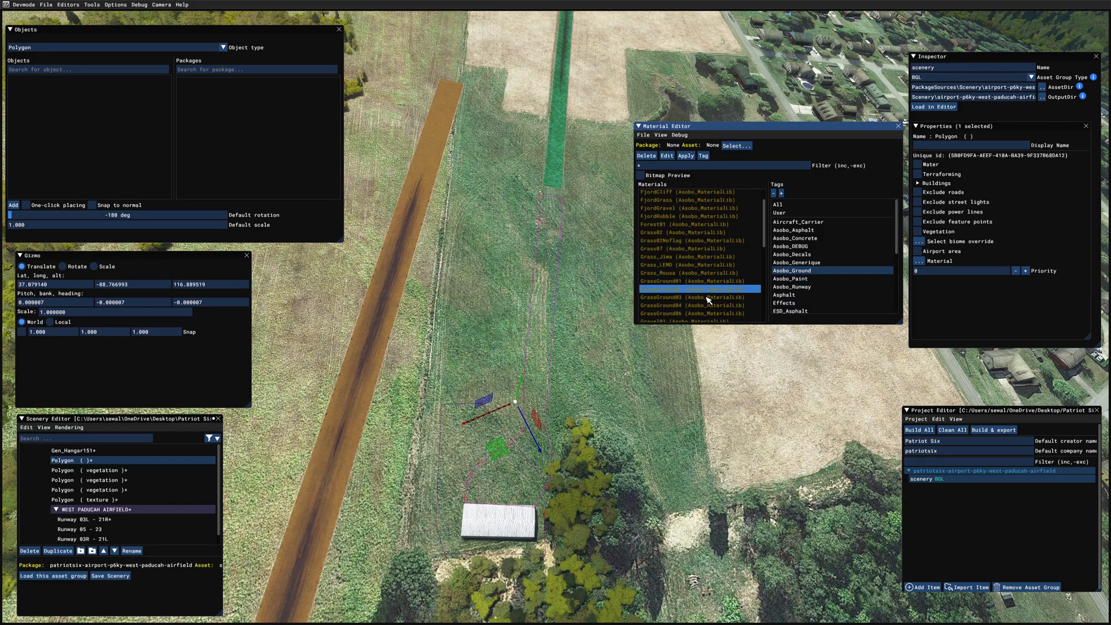
pyautogui.click(675, 290)
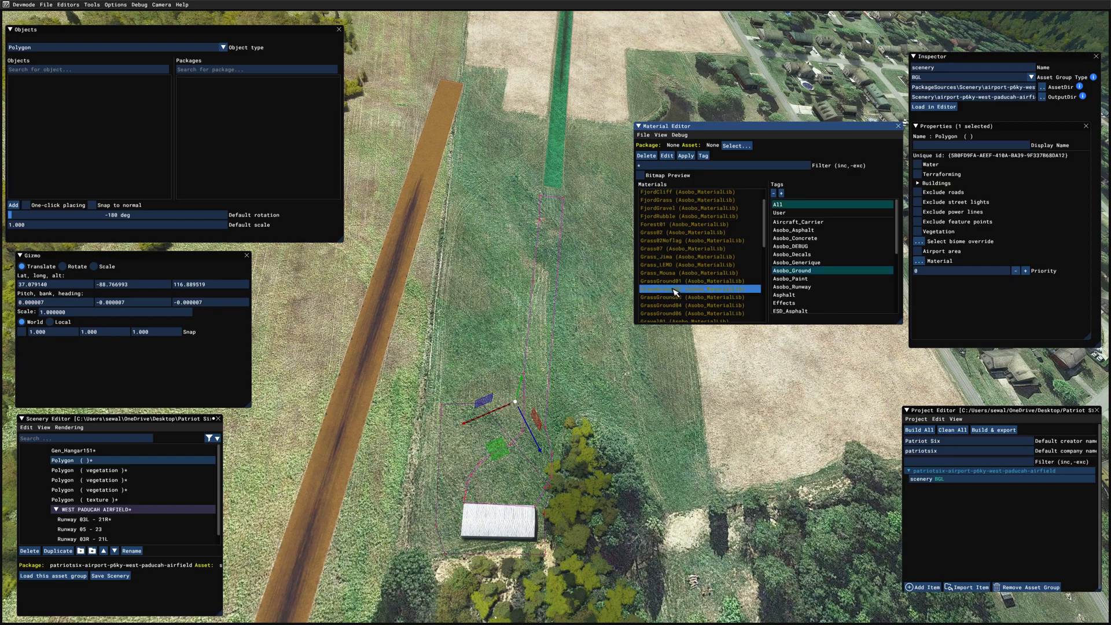
pyautogui.click(918, 261)
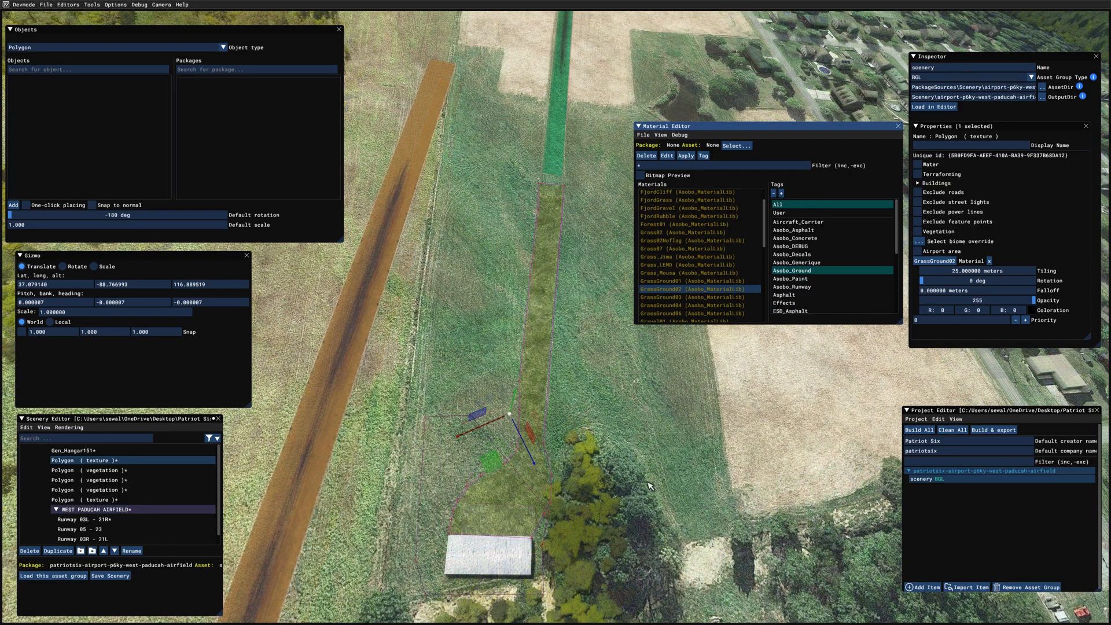
# - Set the strip polygon's coloration to R 37, G 93, B 62 to match the grass runway
pyautogui.scroll(2, 649, 486)
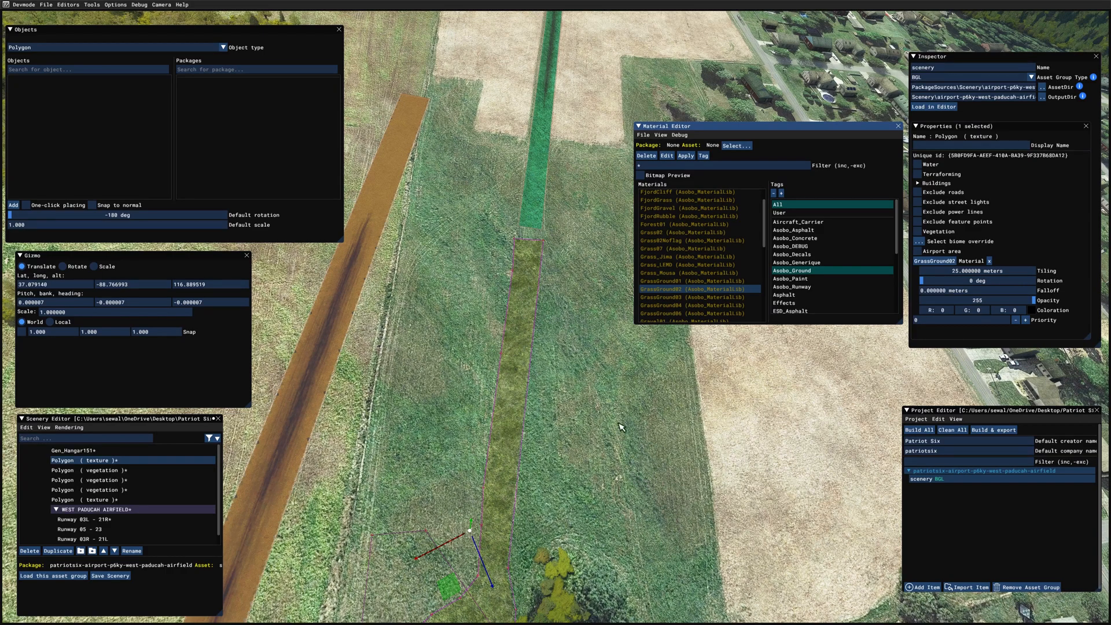
pyautogui.click(538, 213)
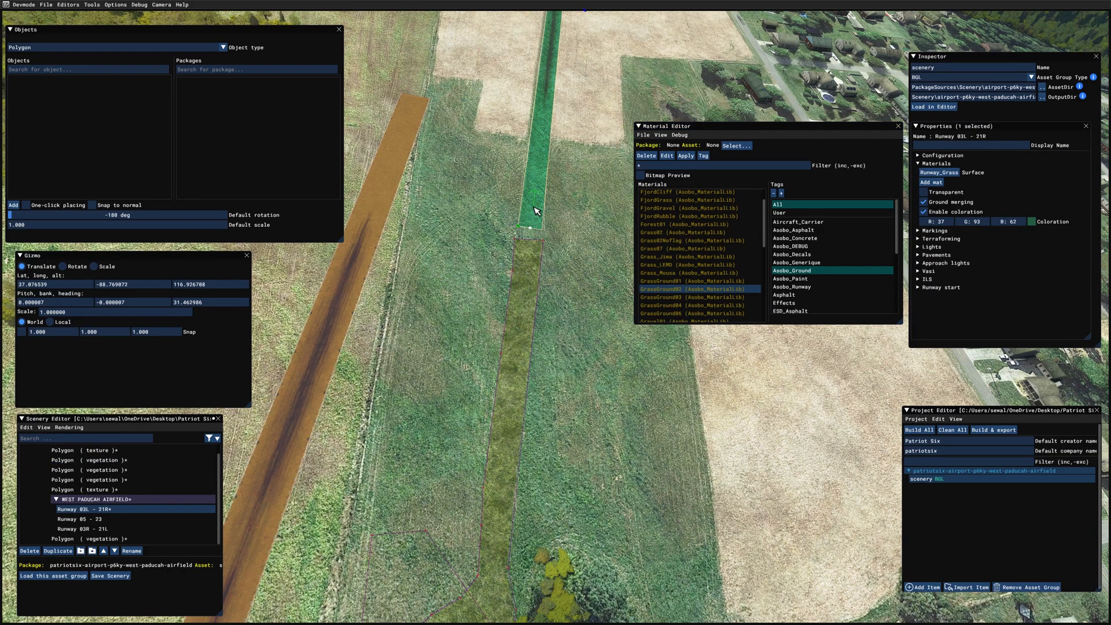
pyautogui.click(519, 412)
pyautogui.doubleClick(954, 311)
pyautogui.write('37')
pyautogui.doubleClick(980, 311)
pyautogui.write('93')
pyautogui.doubleClick(1021, 312)
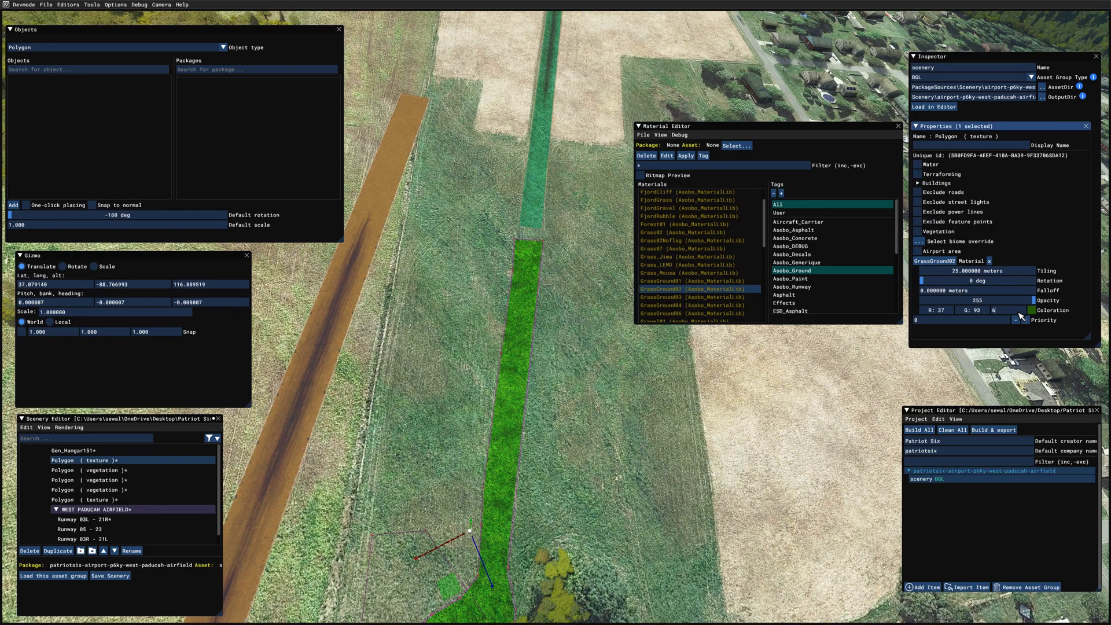
pyautogui.click(579, 376)
pyautogui.moveTo(579, 376); pyautogui.dragTo(519, 436, button='right')
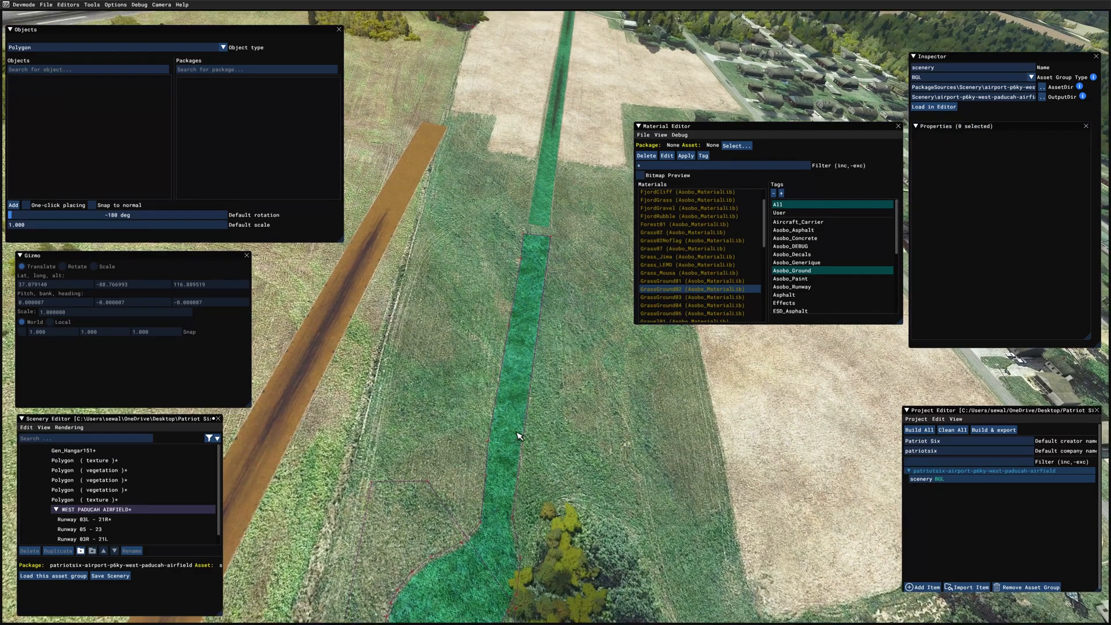
# - Set the falloff of the grass strip polygon to 10 meters and deselect it
pyautogui.click(518, 436)
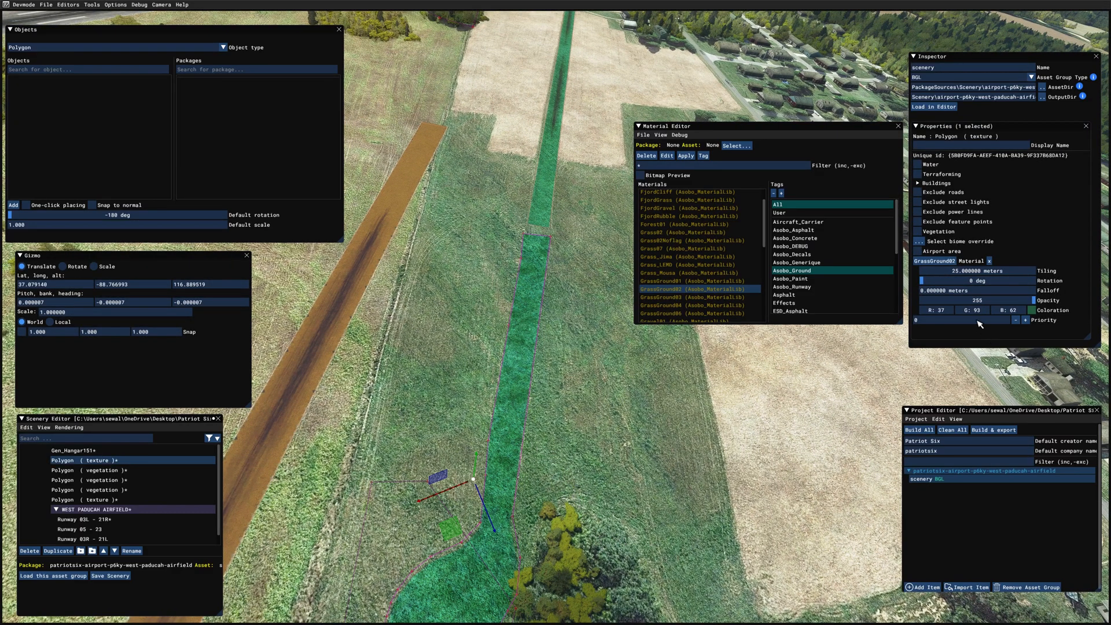
pyautogui.doubleClick(980, 290)
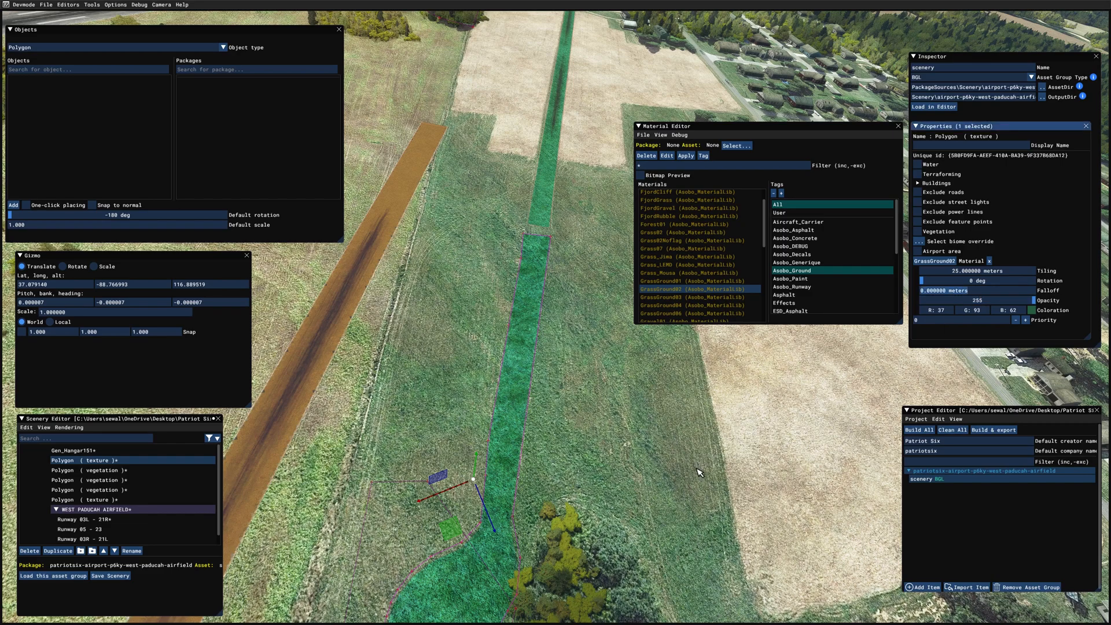
pyautogui.write('10')
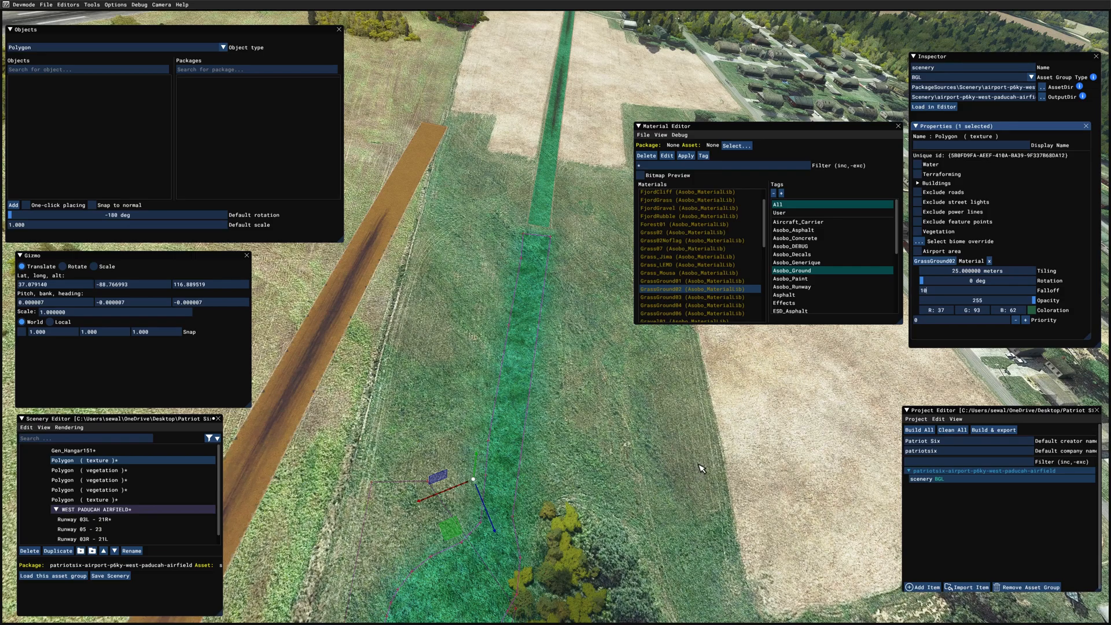
pyautogui.click(636, 551)
# - Move the end vertices of the grass strip polygon to meet the end of Runway 03L - 21R, and save the scenery
pyautogui.press('w')
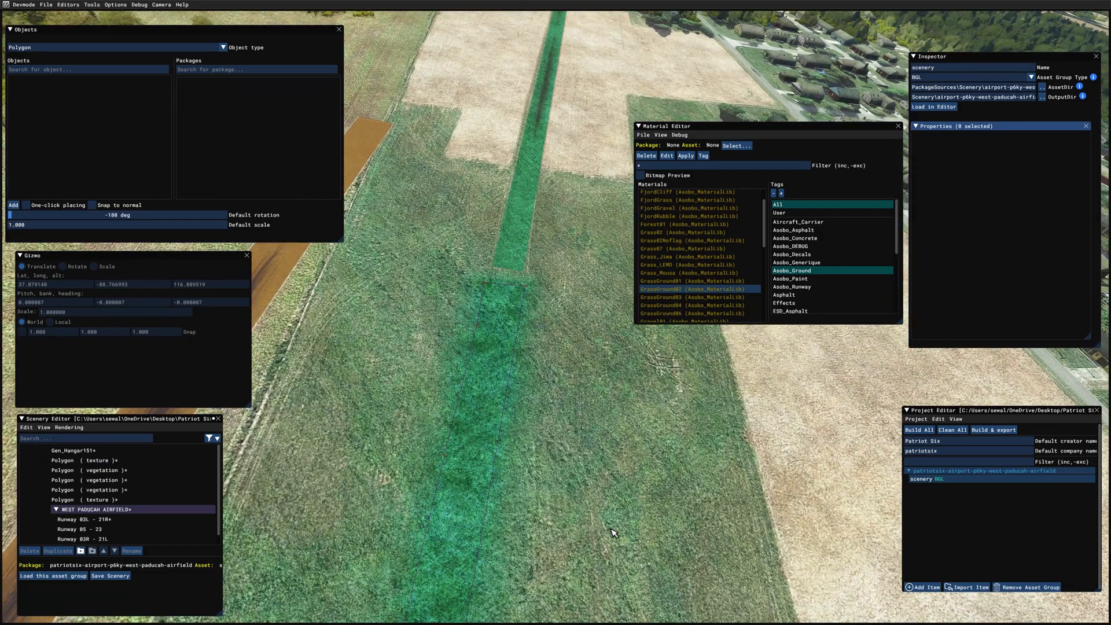
pyautogui.press('w')
pyautogui.press('w')
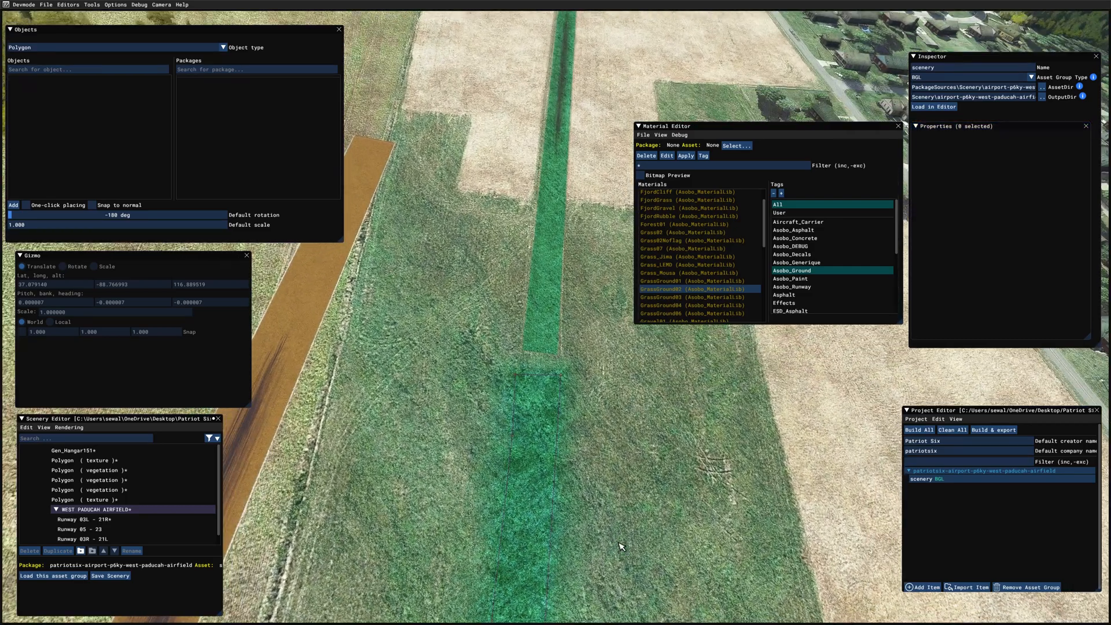
pyautogui.press('w')
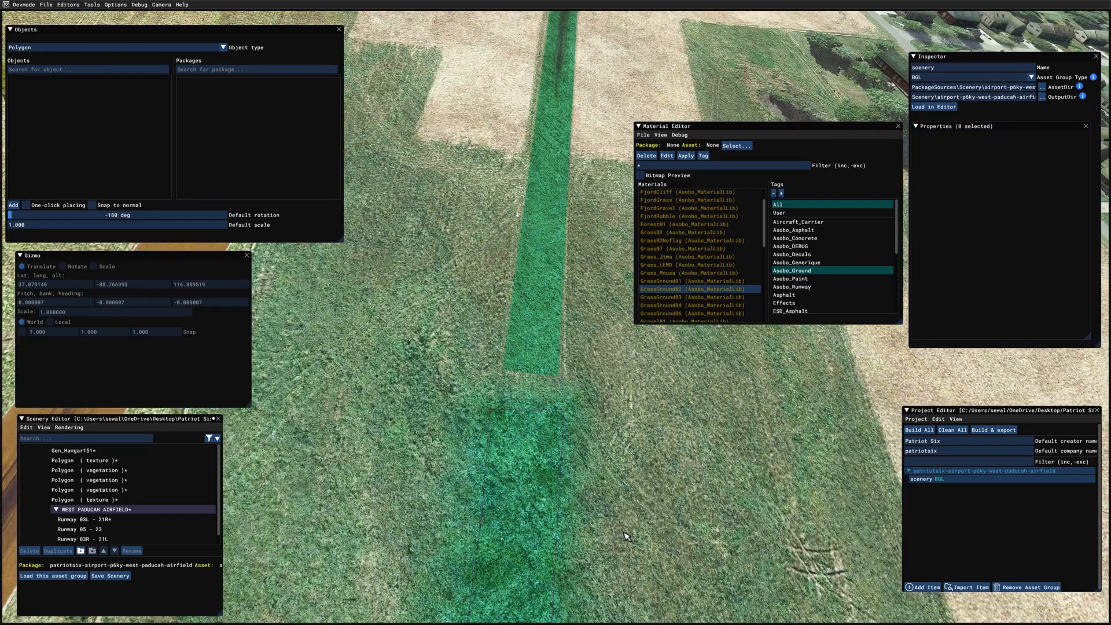
pyautogui.press('w')
pyautogui.press('w')
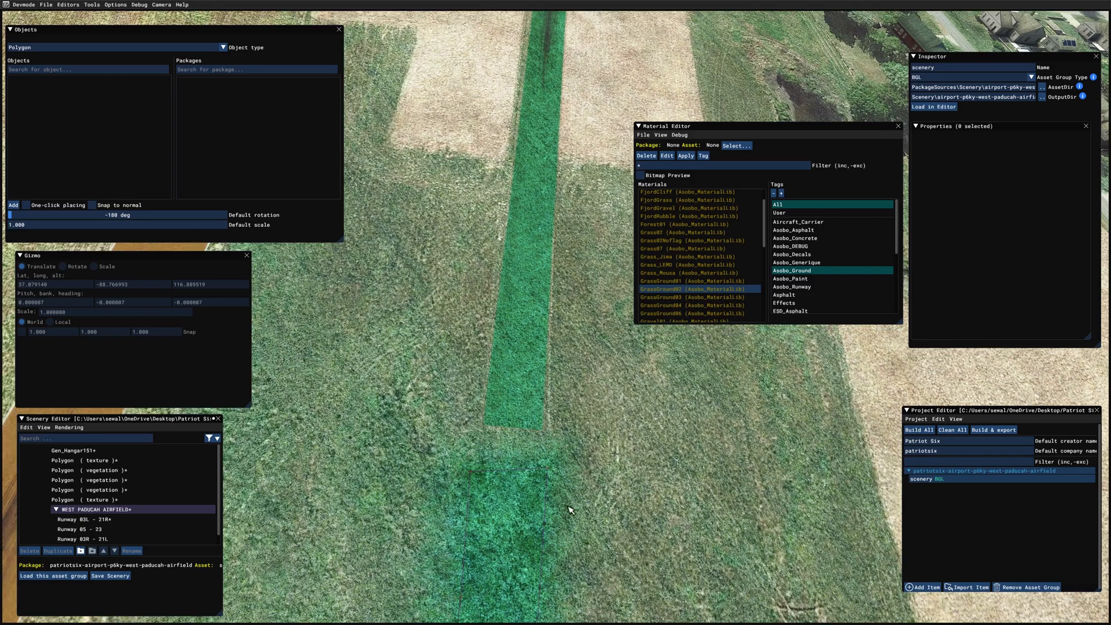
pyautogui.click(474, 477)
pyautogui.click(471, 475)
pyautogui.click(474, 477)
pyautogui.click(548, 470)
pyautogui.moveTo(548, 470); pyautogui.dragTo(553, 443)
pyautogui.press('Escape')
pyautogui.press('s')
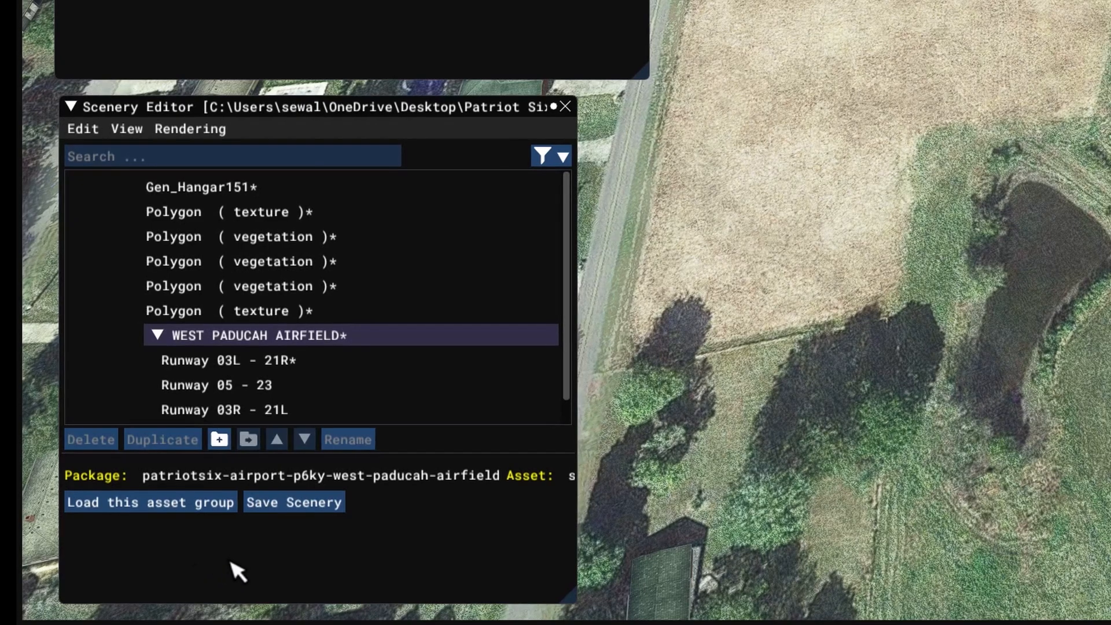
pyautogui.click(284, 501)
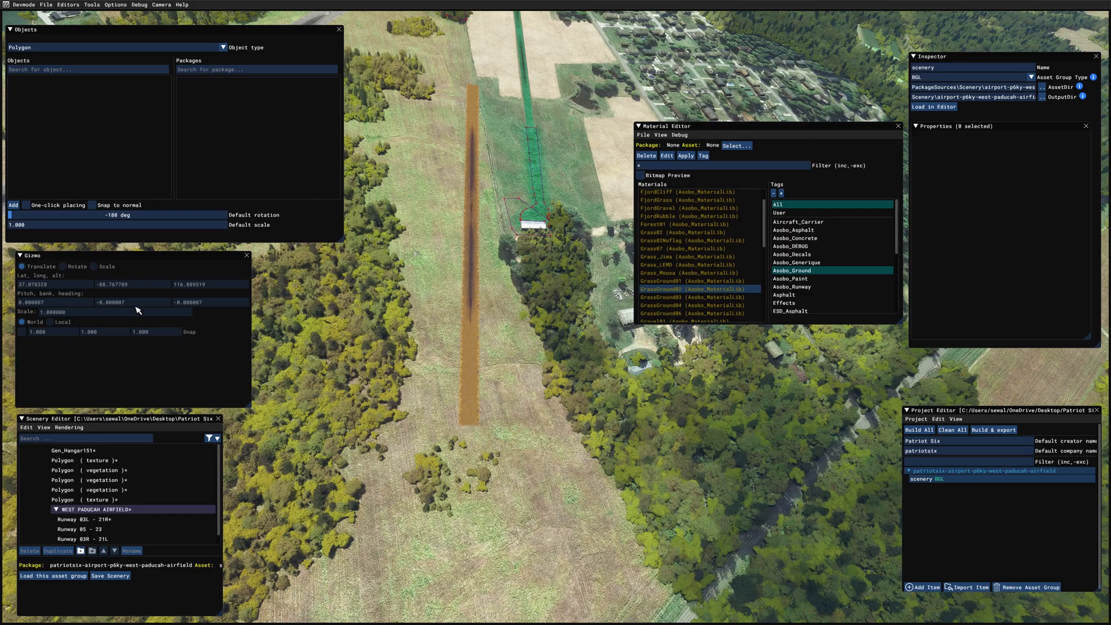
# - Draw a polygon around the tree clump beyond the brown runway's end, enable vegetation on it and reduce its vegetation scale to the minimum
pyautogui.click(13, 206)
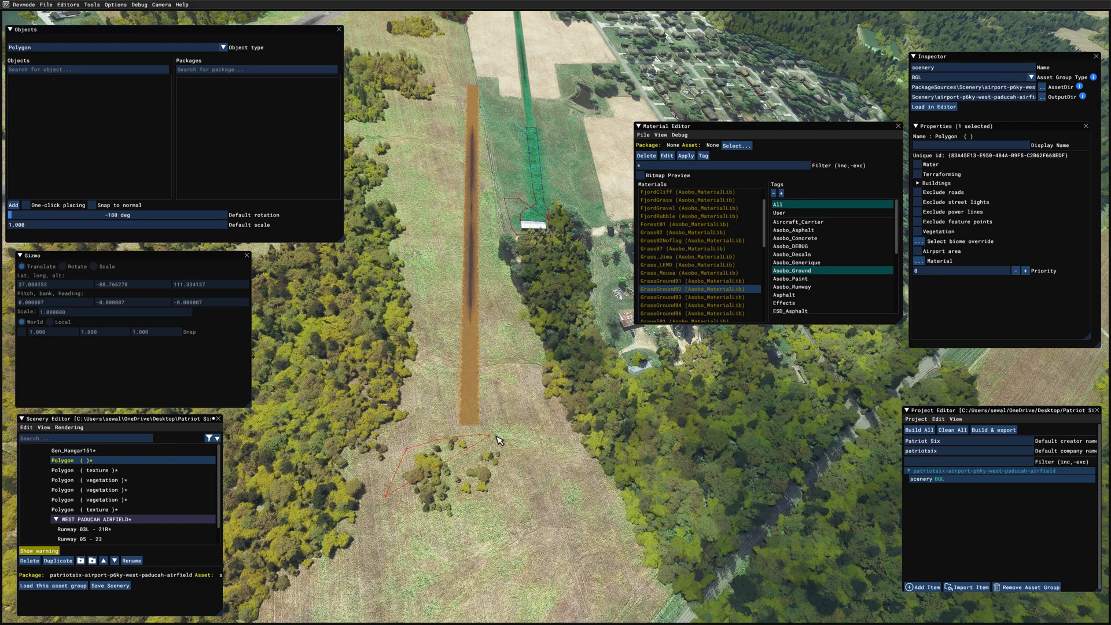
pyautogui.doubleClick(415, 528)
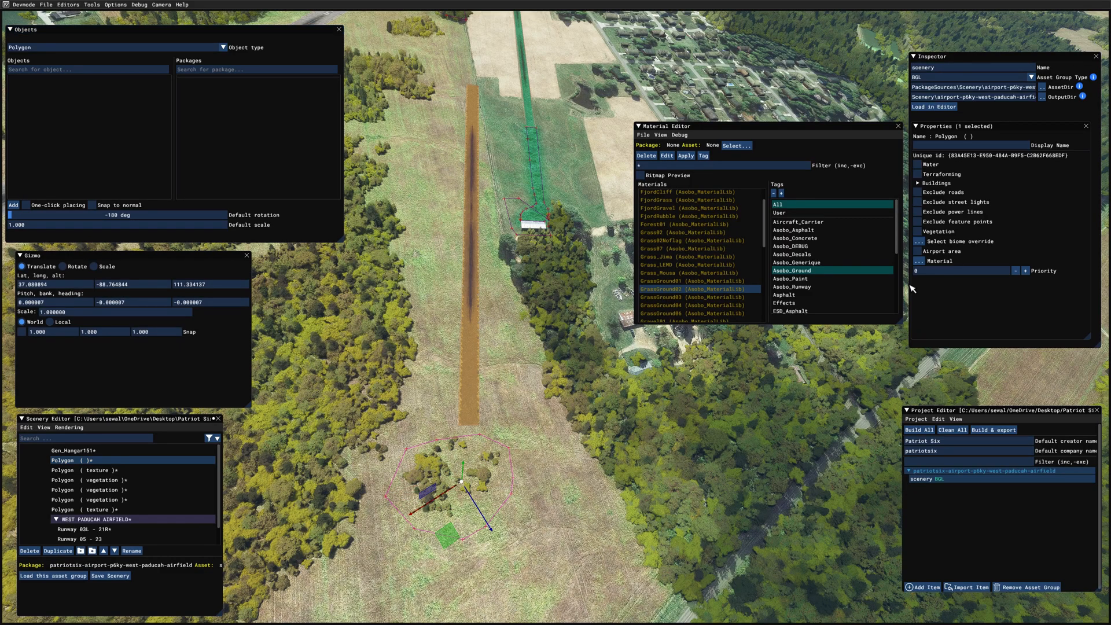
pyautogui.click(918, 232)
pyautogui.moveTo(957, 246); pyautogui.dragTo(922, 247)
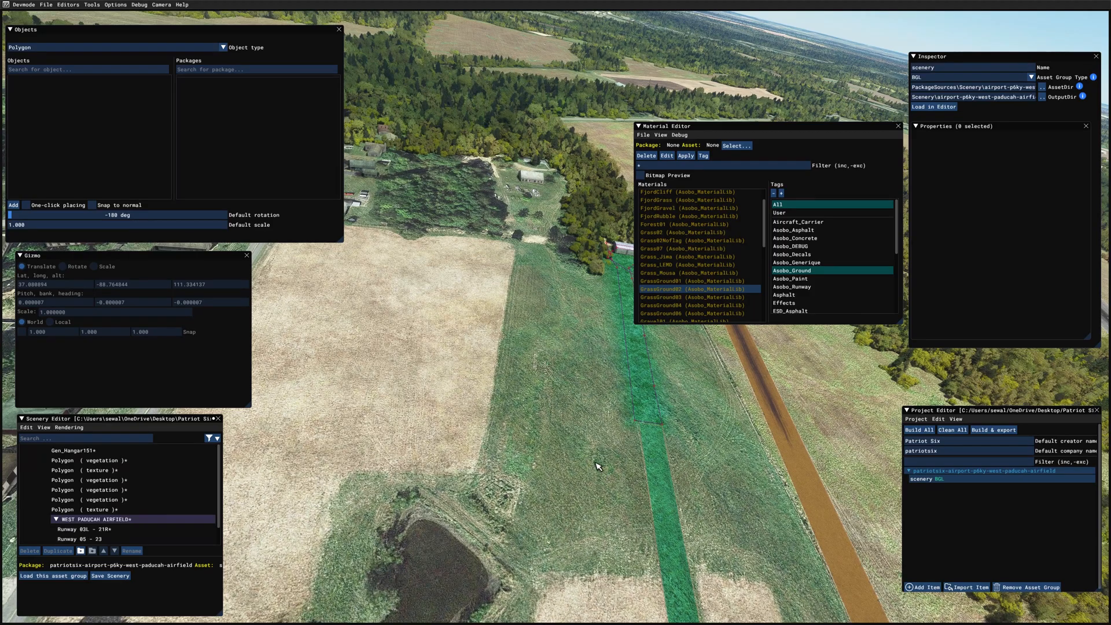
# - Draw a polygon over the grass field beside the tree line, between the brown field and the hangar's grass strip
pyautogui.press('d')
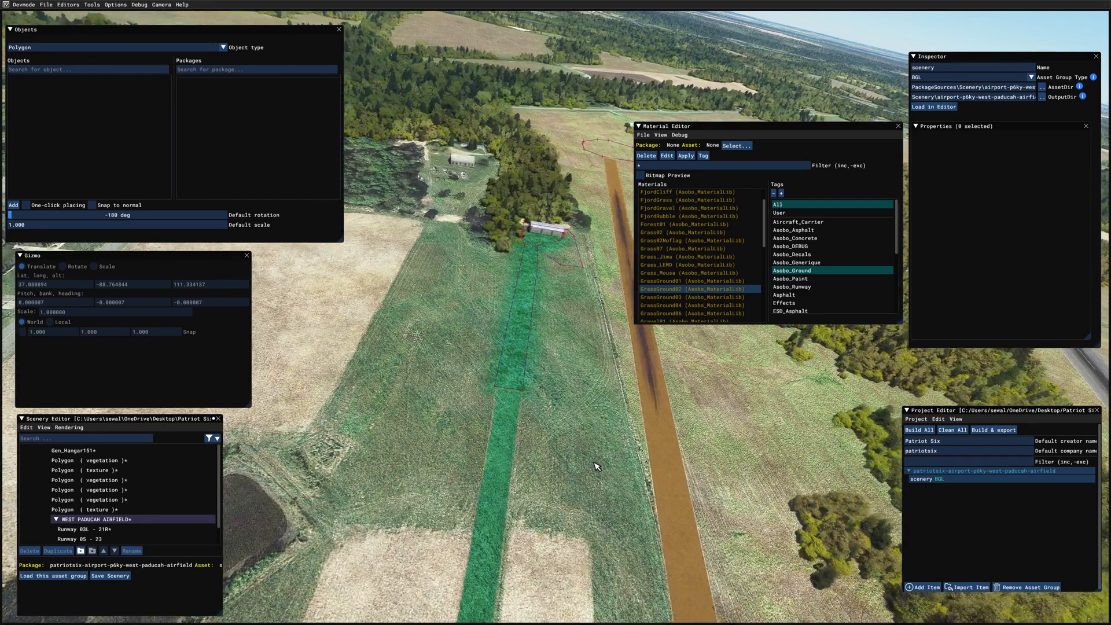
pyautogui.press('w')
pyautogui.moveTo(576, 479); pyautogui.dragTo(599, 522, button='right')
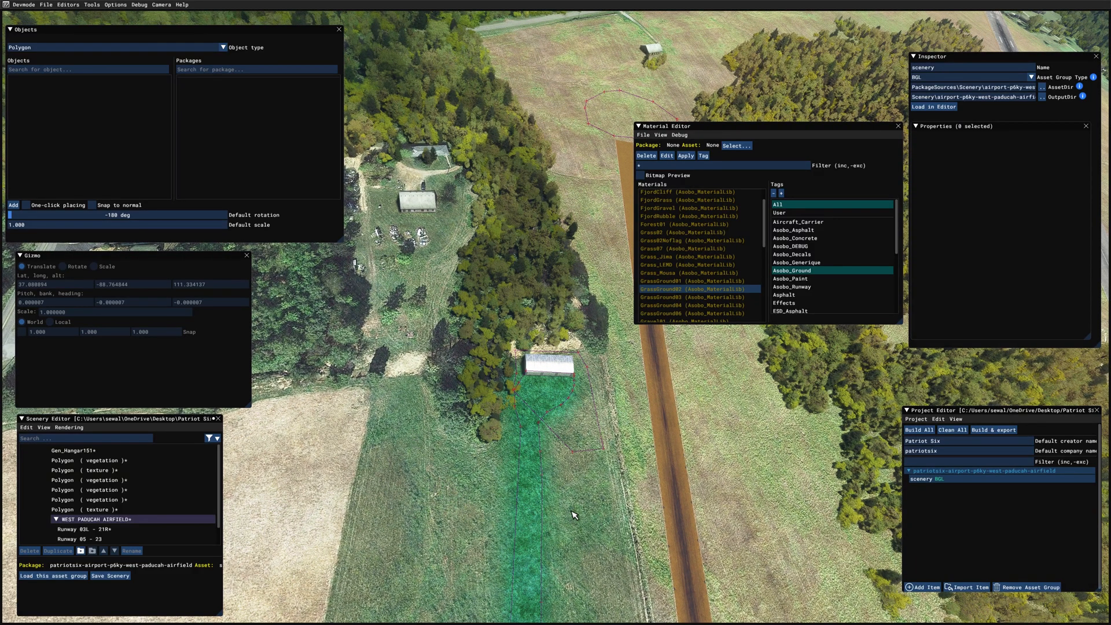
pyautogui.moveTo(600, 538); pyautogui.dragTo(598, 540, button='right')
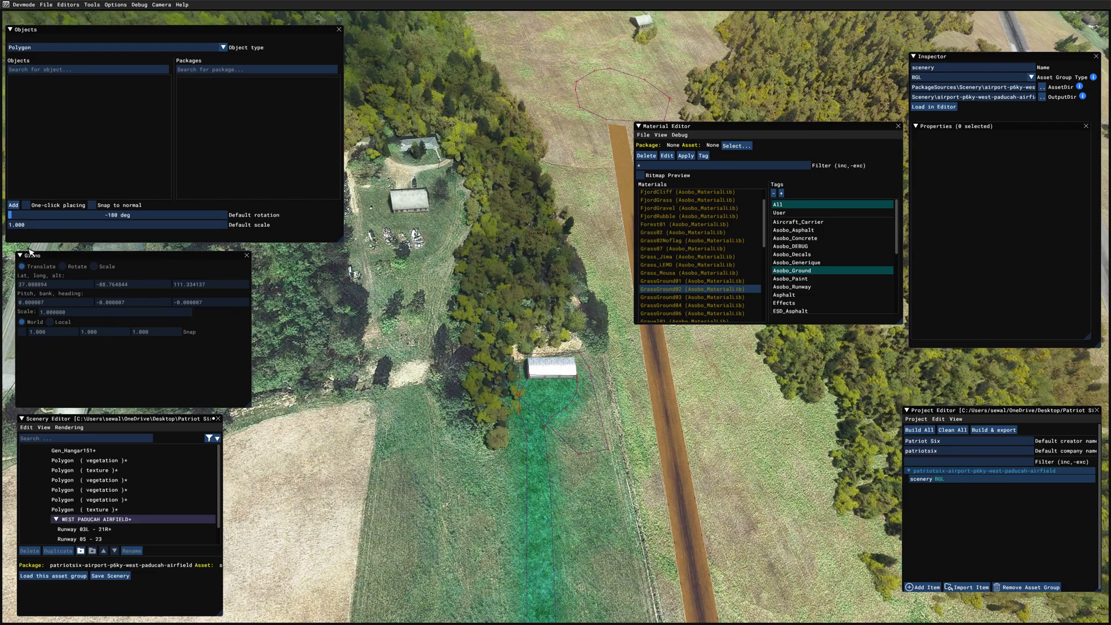
pyautogui.click(13, 204)
pyautogui.click(374, 472)
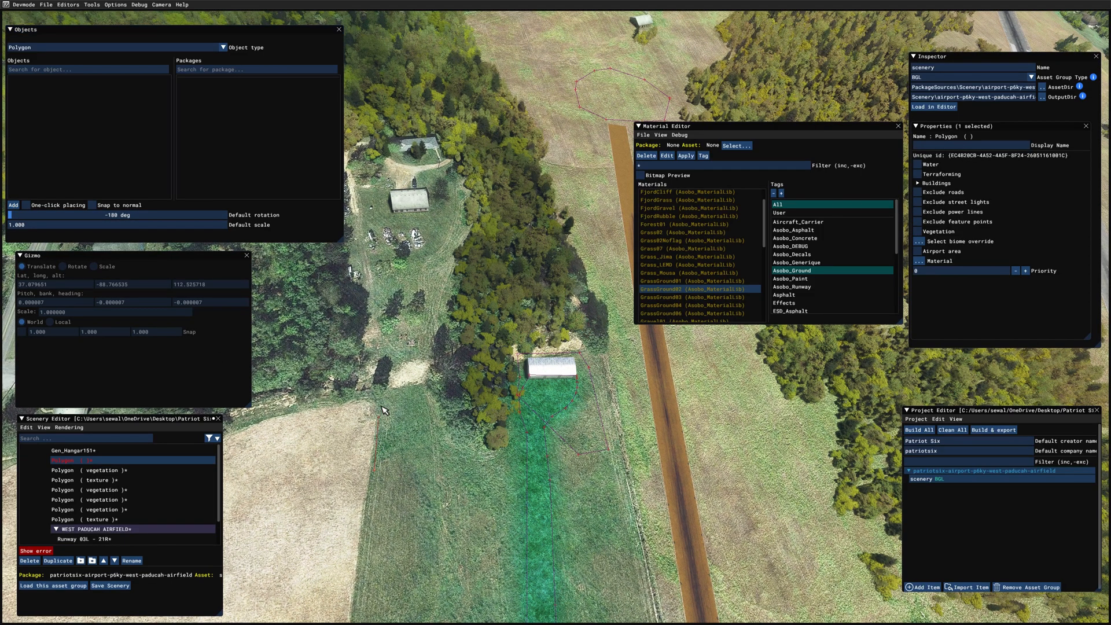
pyautogui.click(381, 399)
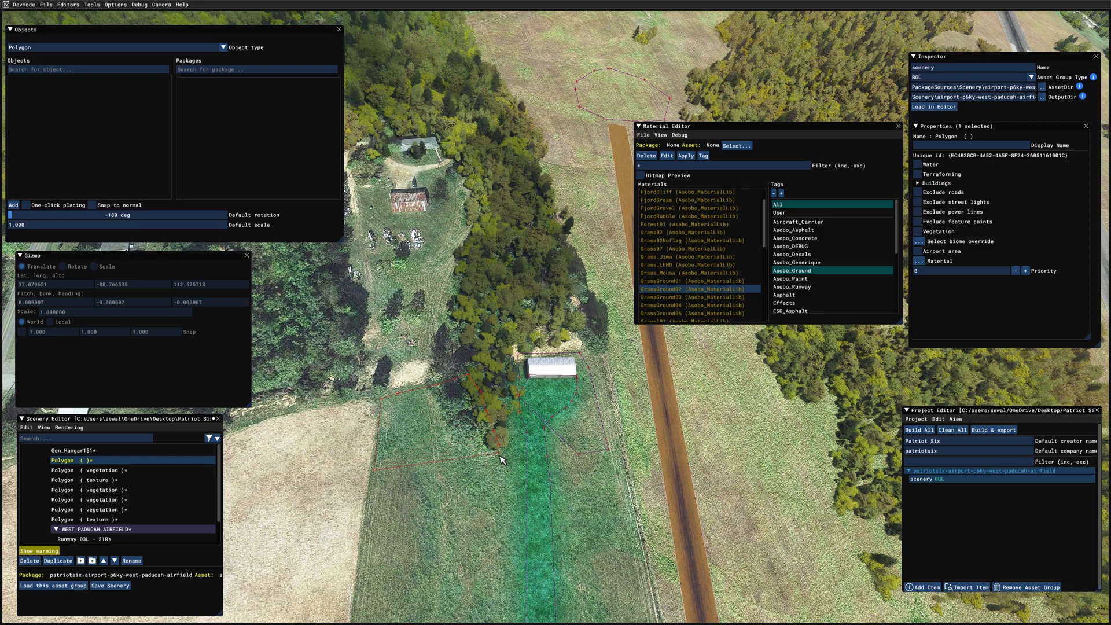
pyautogui.click(403, 512)
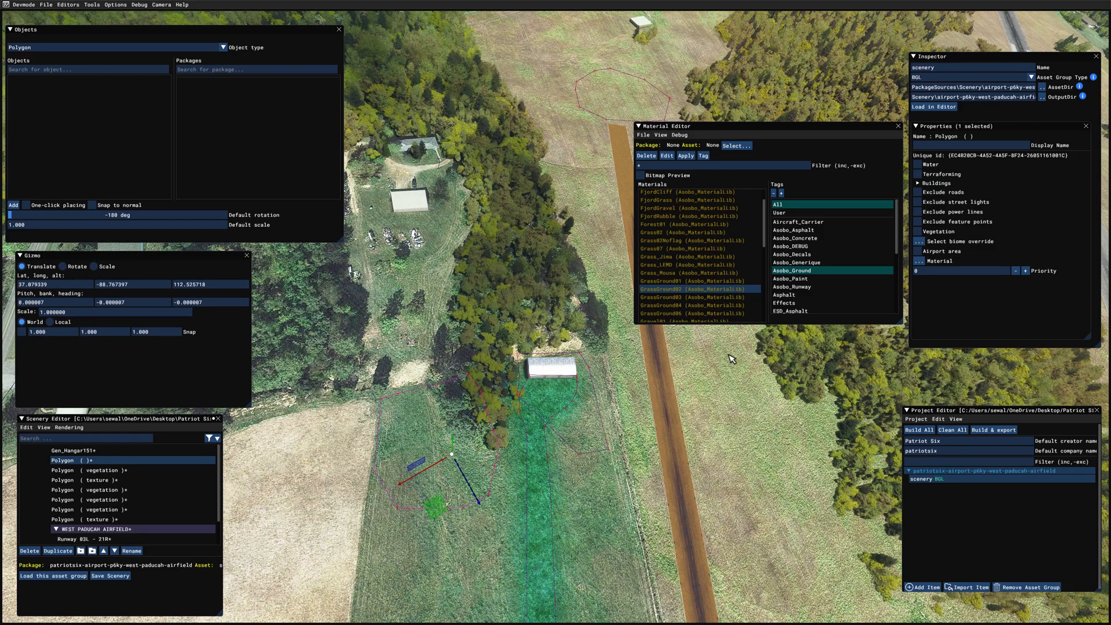
# - Assign the GrassGround03 material to the new field polygon
pyautogui.click(681, 297)
pyautogui.click(919, 261)
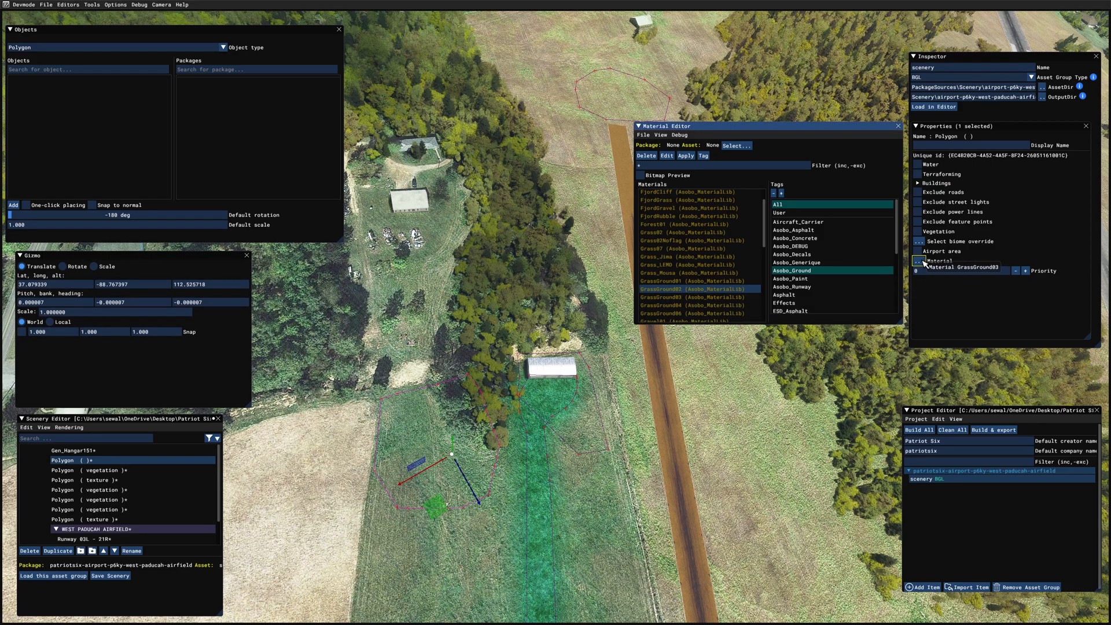
pyautogui.click(921, 264)
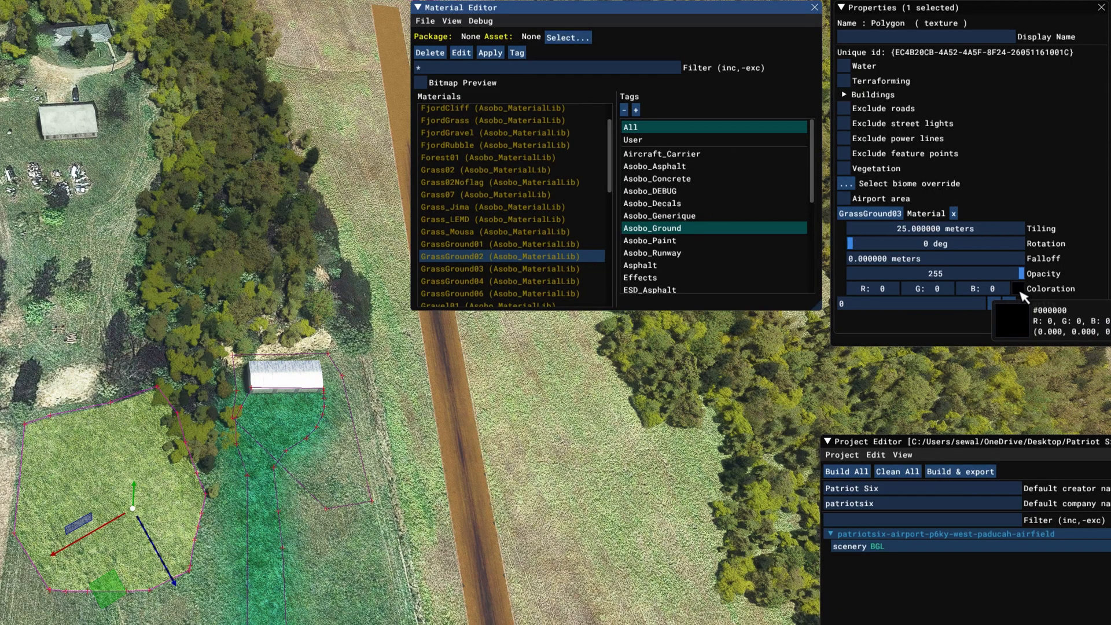
# - Set the field polygon's coloration to R 82, G 94, B 61 to blend with the surrounding grass, and deselect it
pyautogui.click(1020, 291)
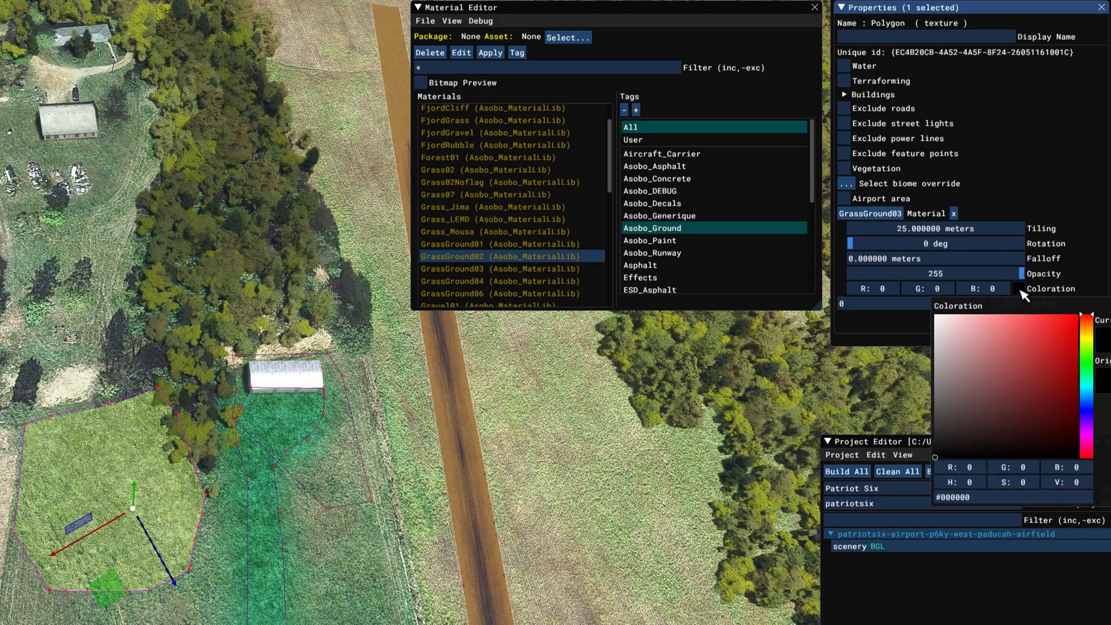
pyautogui.click(1092, 353)
pyautogui.moveTo(1061, 318); pyautogui.dragTo(997, 393)
pyautogui.click(1088, 347)
pyautogui.click(1005, 405)
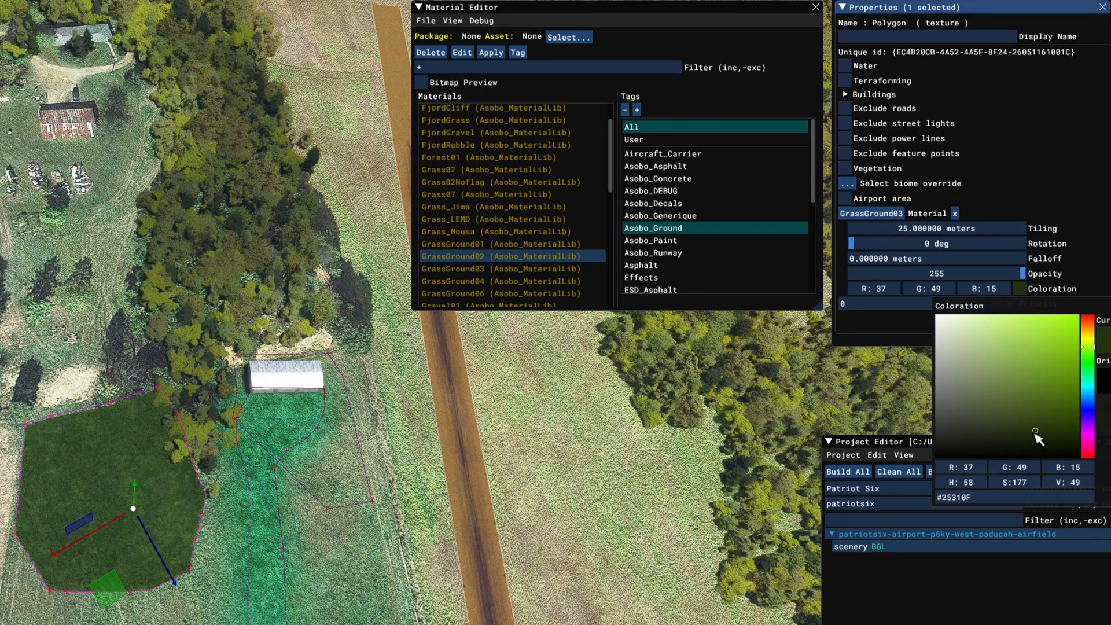
pyautogui.click(1000, 393)
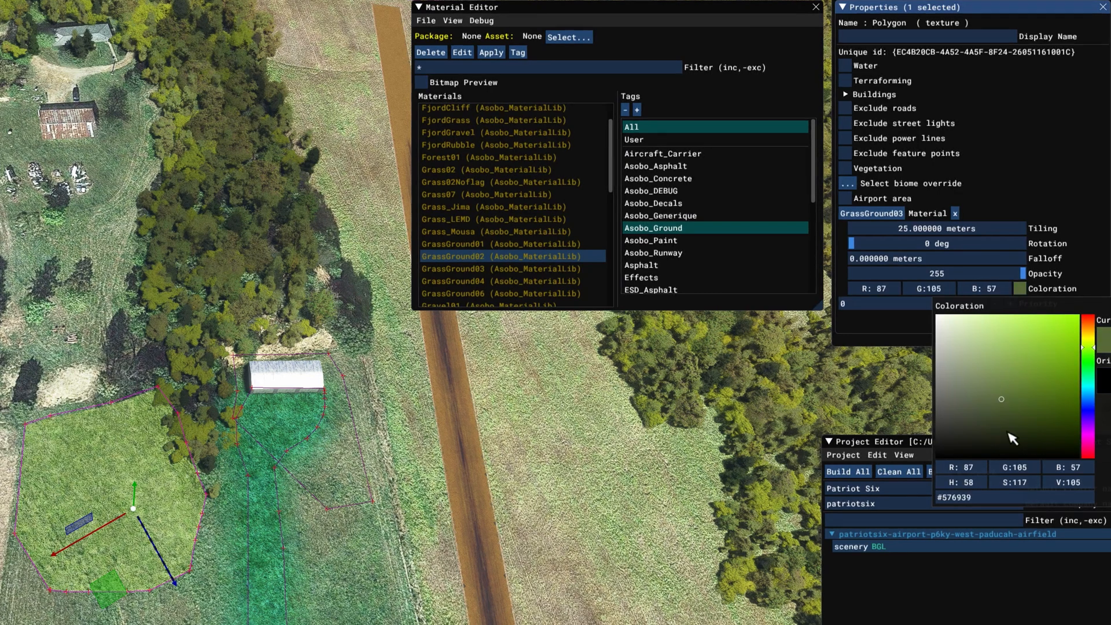
pyautogui.click(996, 389)
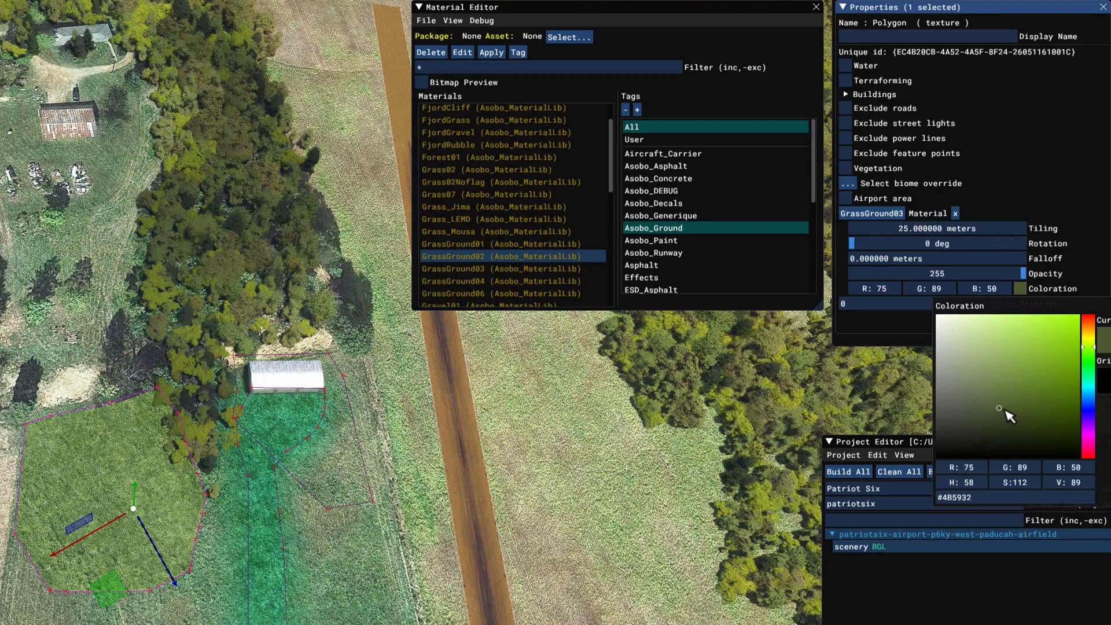
pyautogui.click(1000, 386)
pyautogui.moveTo(1006, 401)
pyautogui.mouseDown()
pyautogui.moveTo(996, 419)
pyautogui.moveTo(983, 414)
pyautogui.moveTo(988, 405)
pyautogui.mouseUp()
pyautogui.click(482, 544)
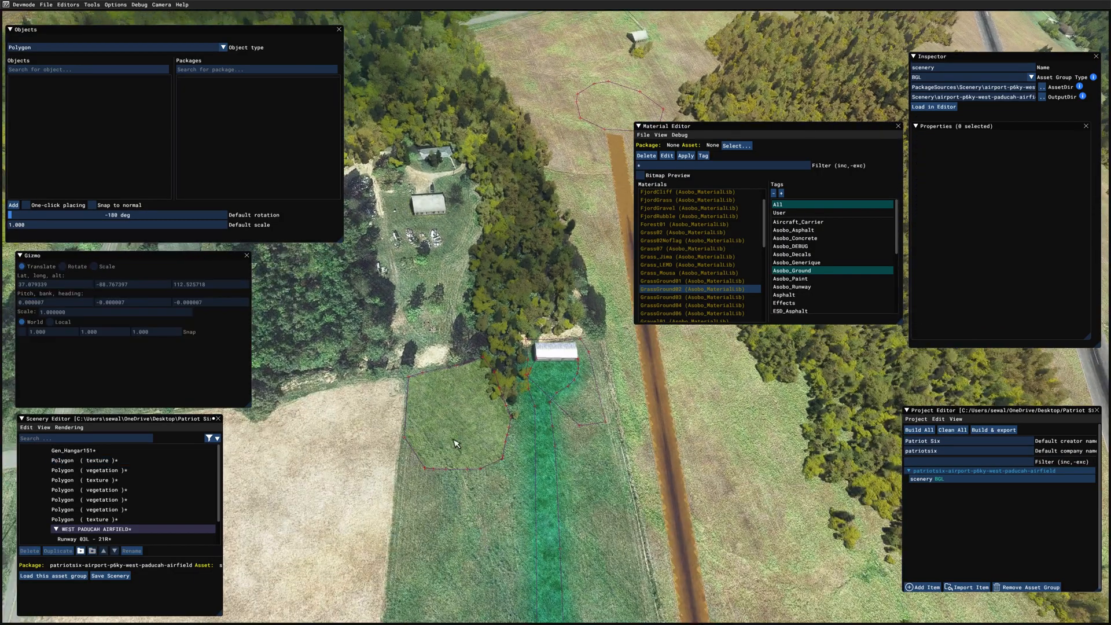
# - Set the falloff of the GrassGround03 field polygon to 10 meters and deselect it
pyautogui.click(454, 448)
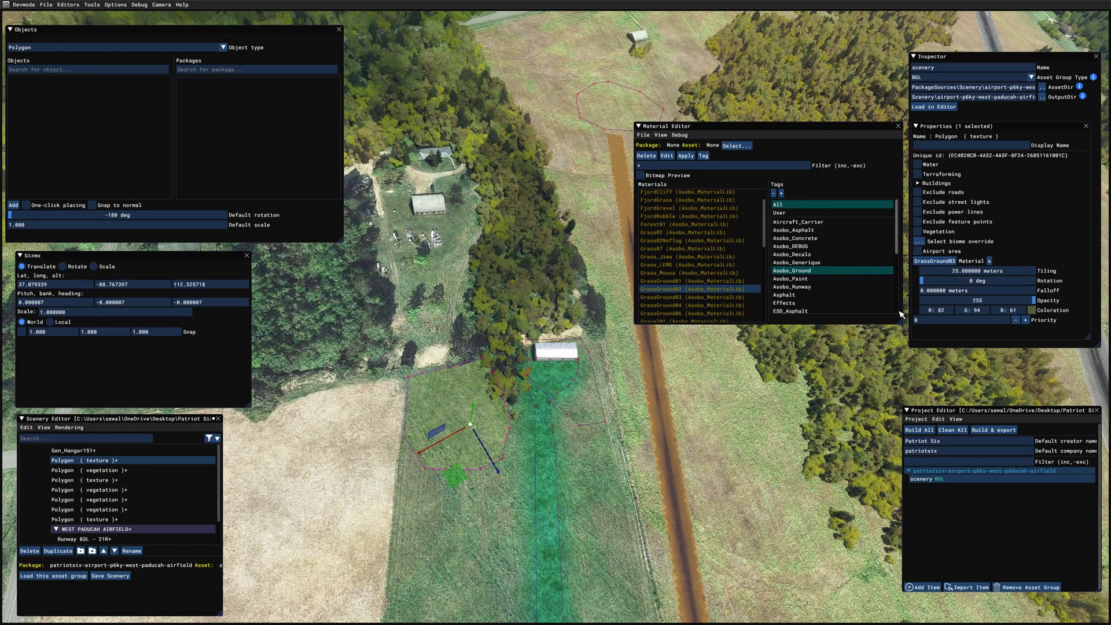
pyautogui.click(989, 313)
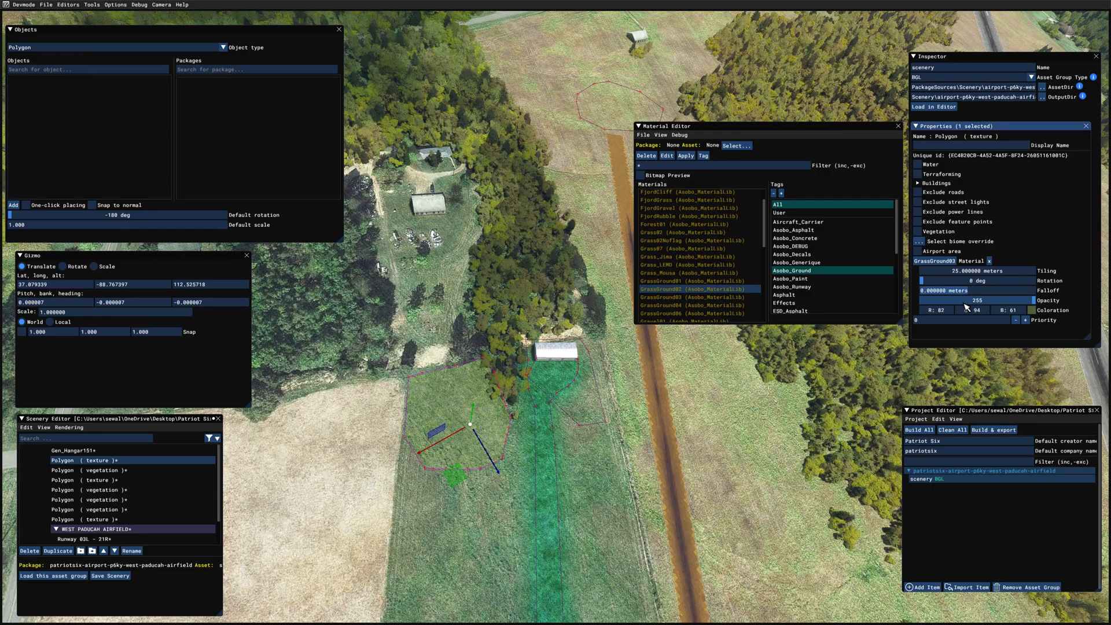
pyautogui.write('10')
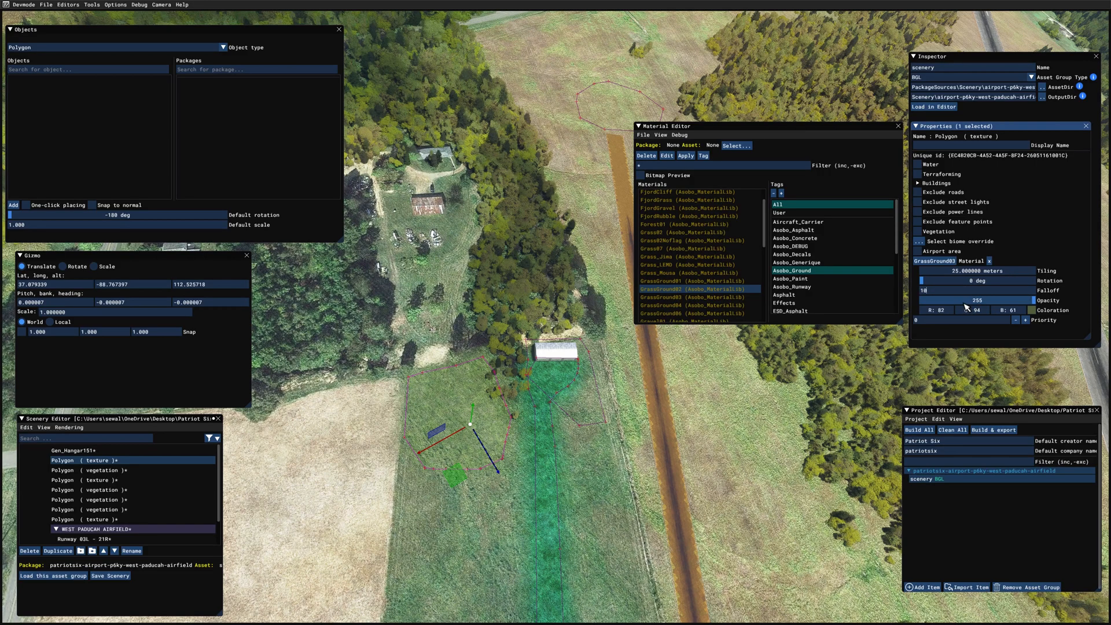
pyautogui.click(637, 405)
# - Move the field polygon's outer vertices to line up with the edge of the brown field
pyautogui.press('w')
pyautogui.click(463, 429)
pyautogui.click(407, 474)
pyautogui.moveTo(400, 524); pyautogui.dragTo(401, 527)
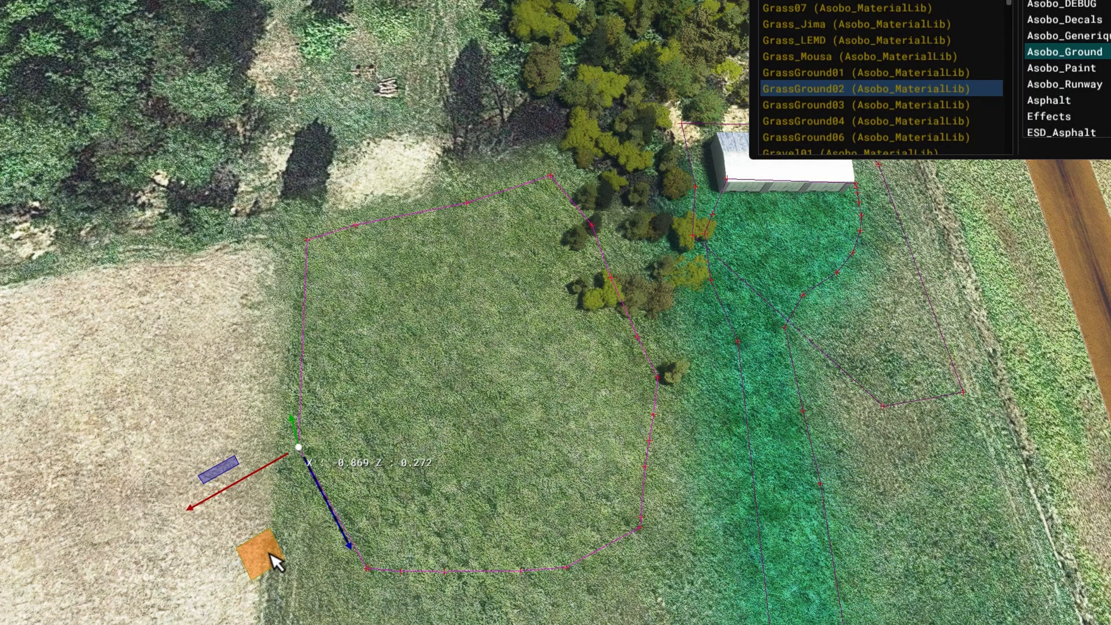
pyautogui.moveTo(282, 561); pyautogui.dragTo(283, 561)
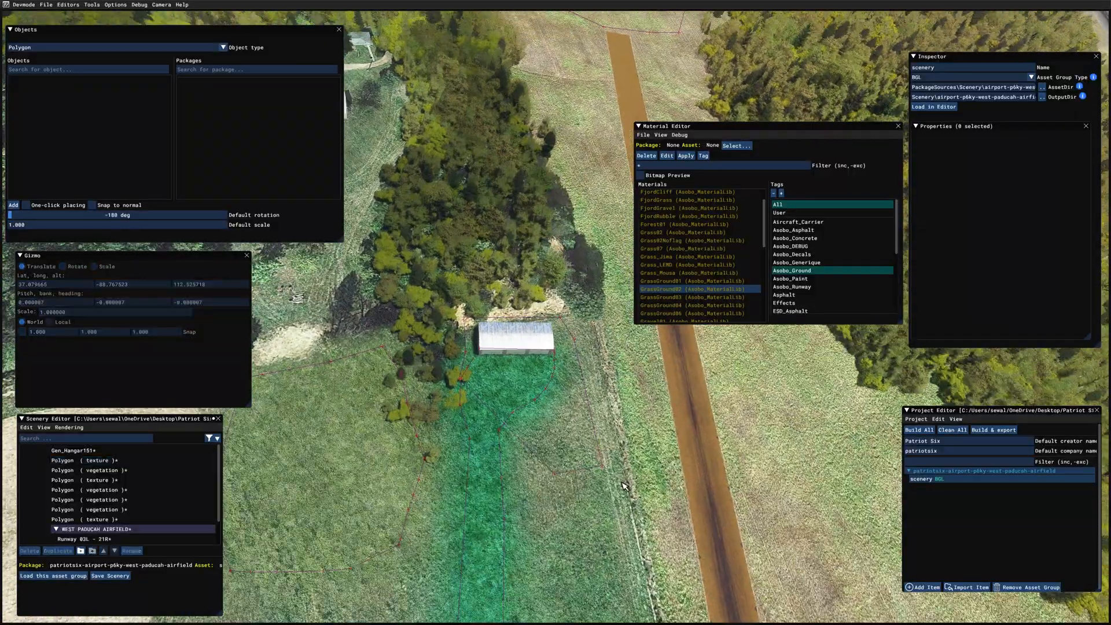
# - Close the Material Editor and stretch the field polygon's vertices along the brown field's edge toward the pond, widening it toward the grass strip
pyautogui.moveTo(530, 533); pyautogui.dragTo(724, 417, button='right')
pyautogui.click(899, 126)
pyautogui.moveTo(602, 452); pyautogui.dragTo(533, 484, button='right')
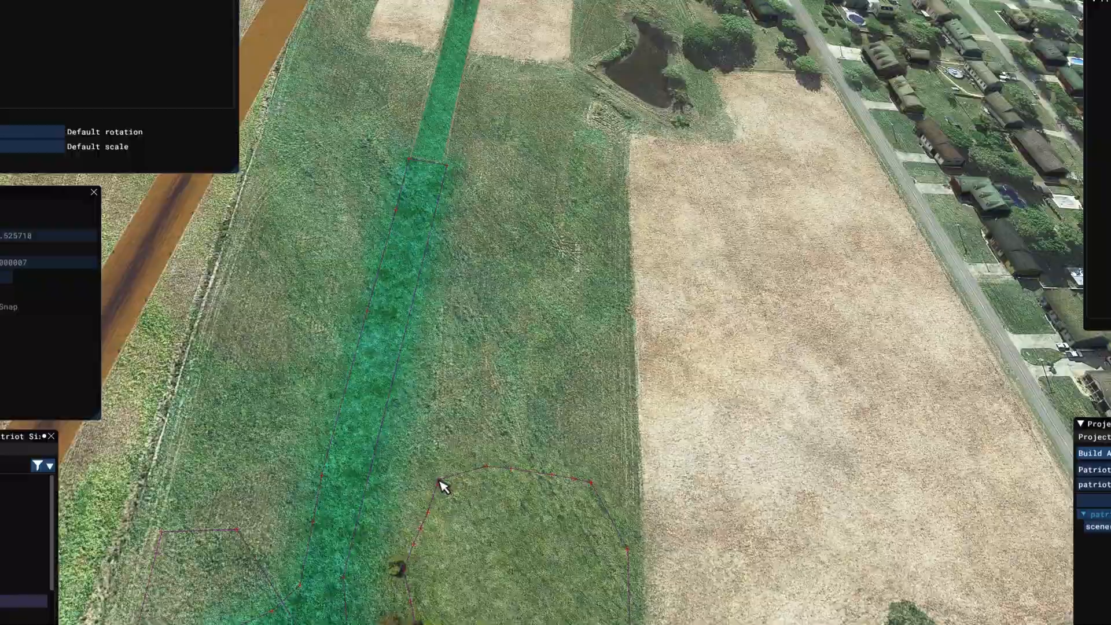
pyautogui.click(628, 550)
pyautogui.moveTo(602, 605); pyautogui.dragTo(570, 542)
pyautogui.rightClick(587, 483)
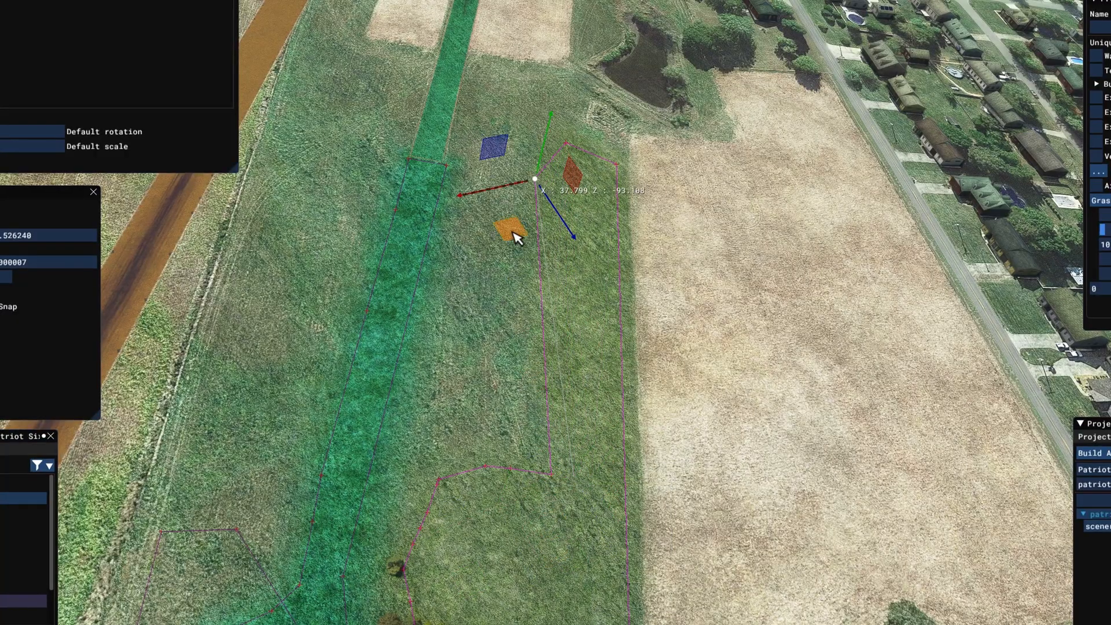
pyautogui.moveTo(516, 238); pyautogui.dragTo(555, 482)
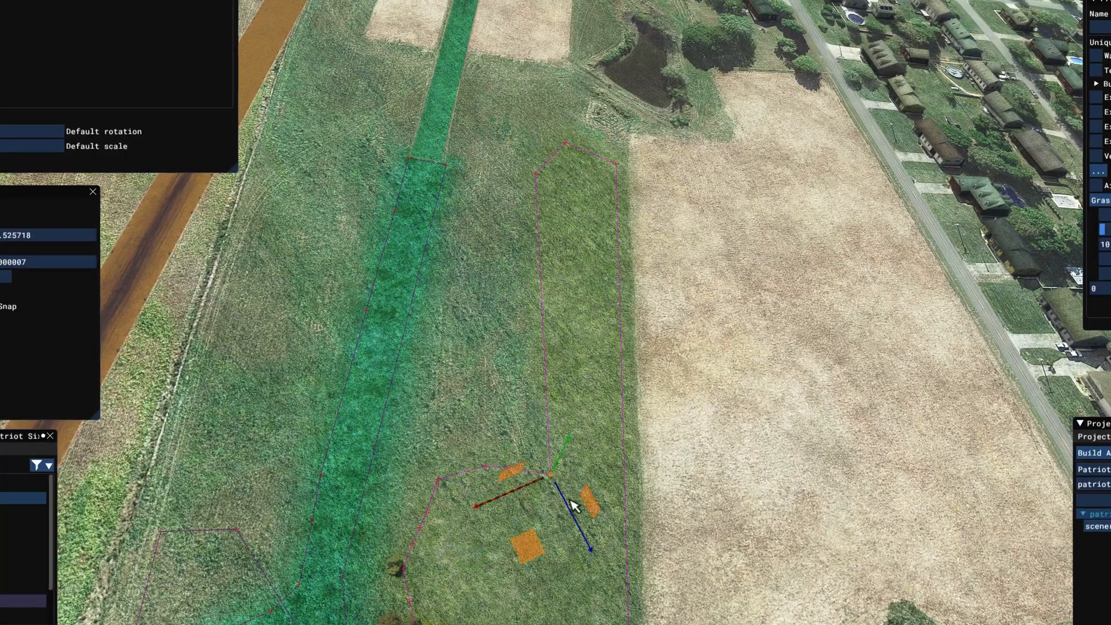
pyautogui.moveTo(478, 399); pyautogui.dragTo(518, 523)
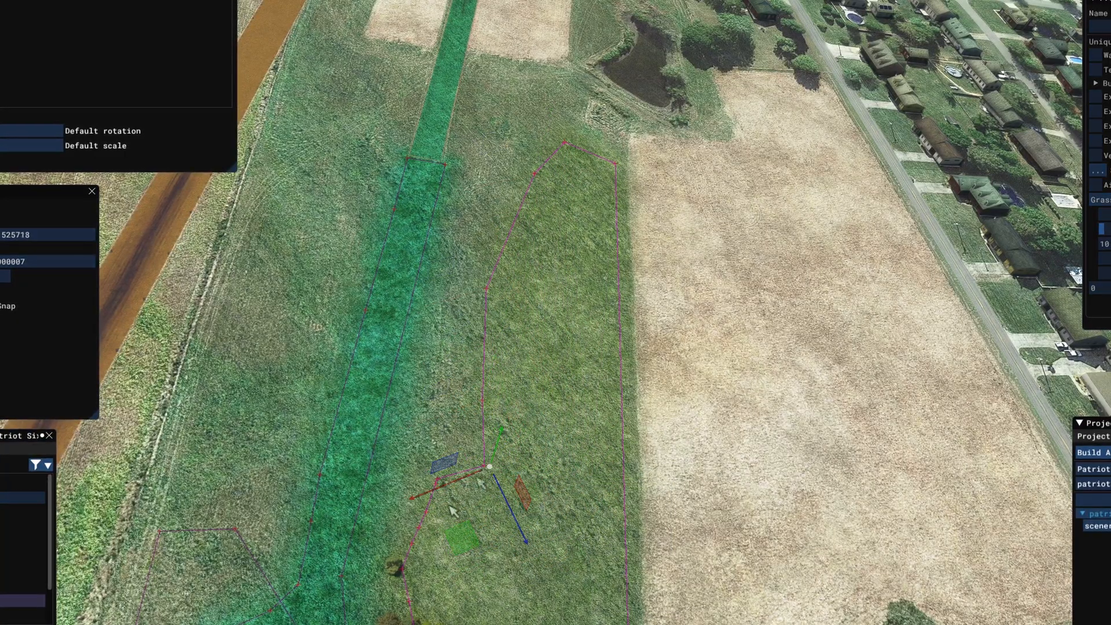
# - Deselect the reshaped field polygon, check it against the surrounding fields, and save the scenery
pyautogui.scroll(4, 454, 512)
pyautogui.press('s')
pyautogui.press('a')
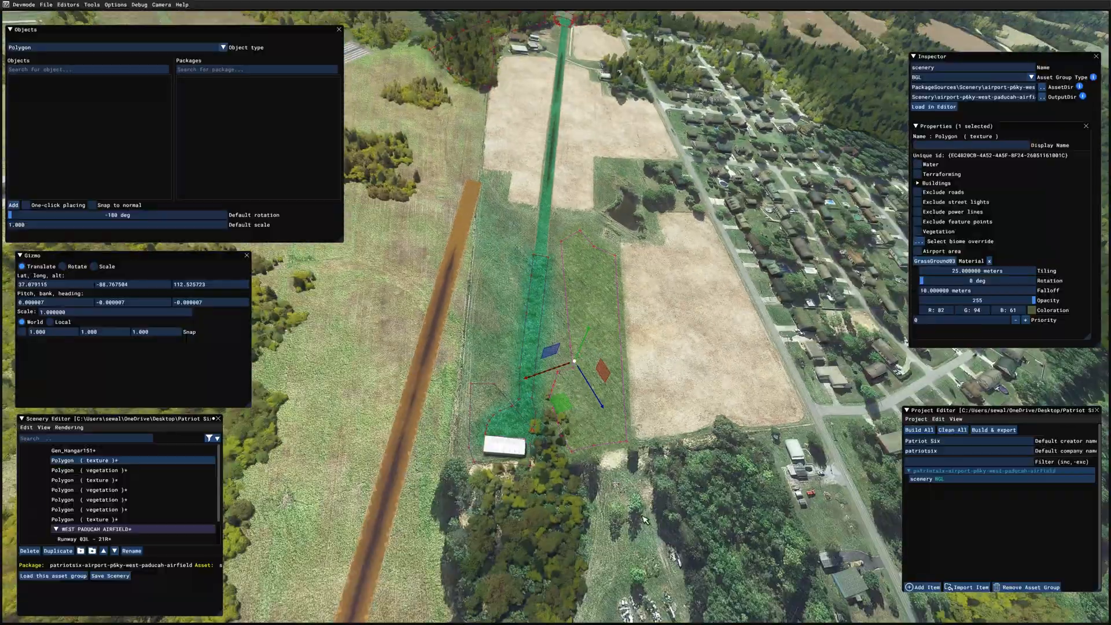
pyautogui.click(509, 486)
pyautogui.moveTo(509, 486); pyautogui.dragTo(684, 519, button='right')
pyautogui.press('s')
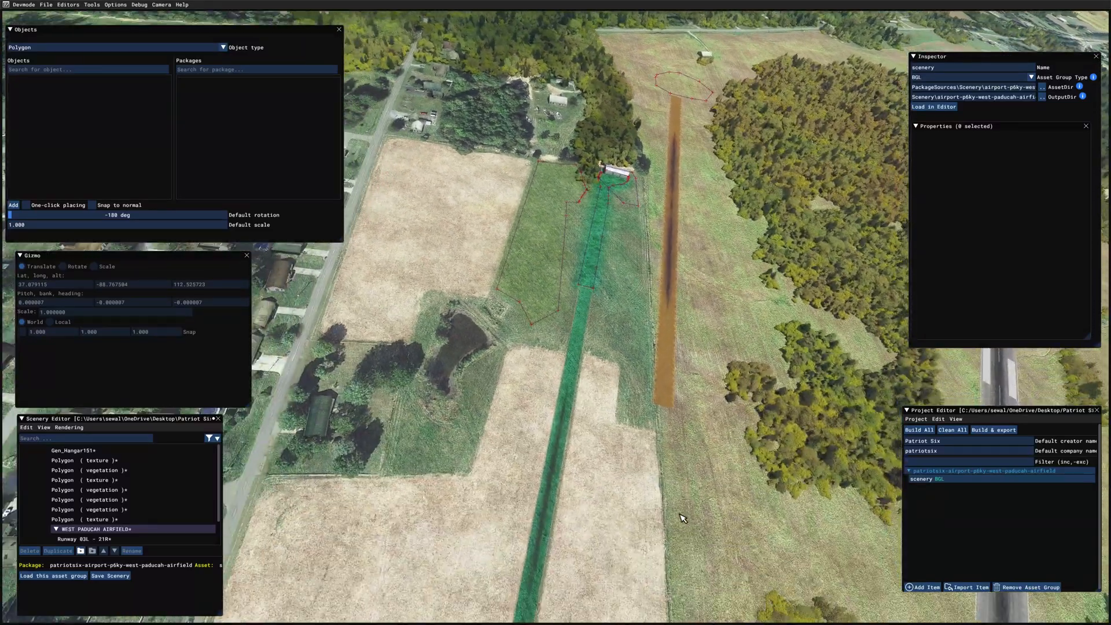
pyautogui.click(123, 576)
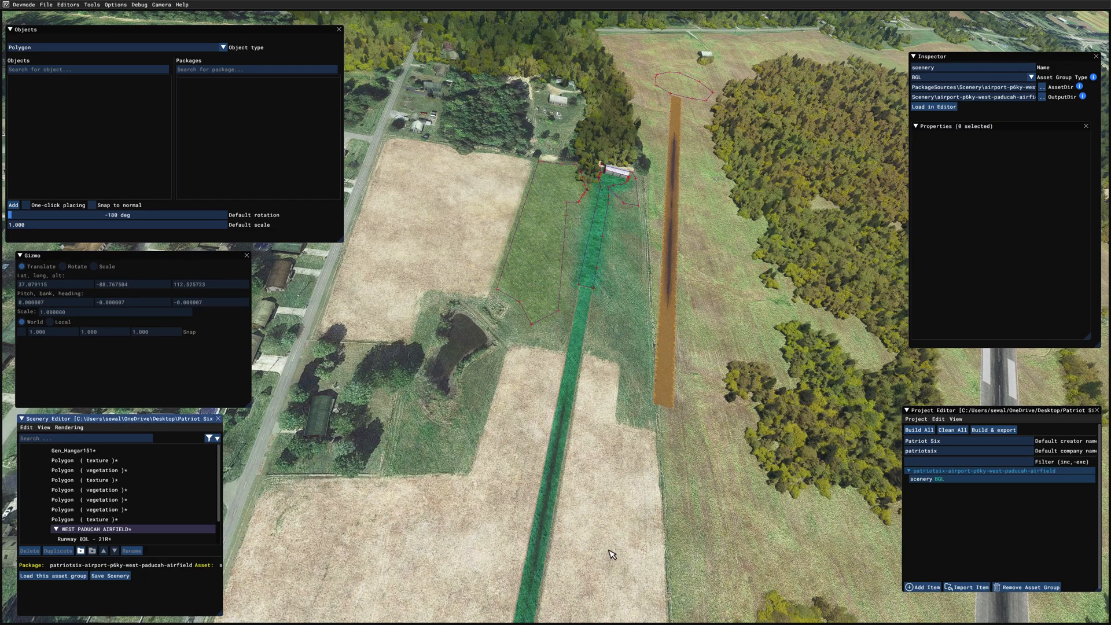